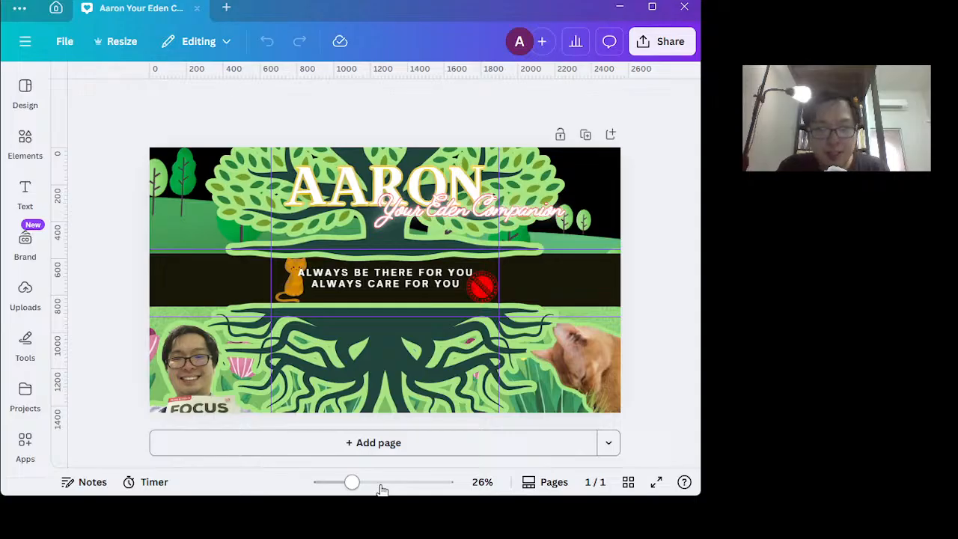
Delete the round red Subscribe stamp beside the slogan on the dark band of the banner.
left_click(380, 485)
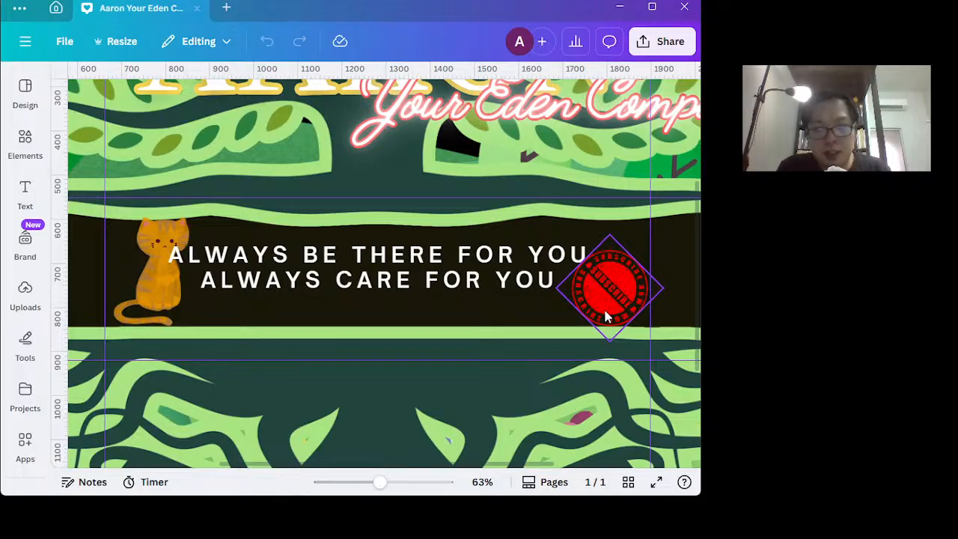
left_click(607, 317)
key("Delete")
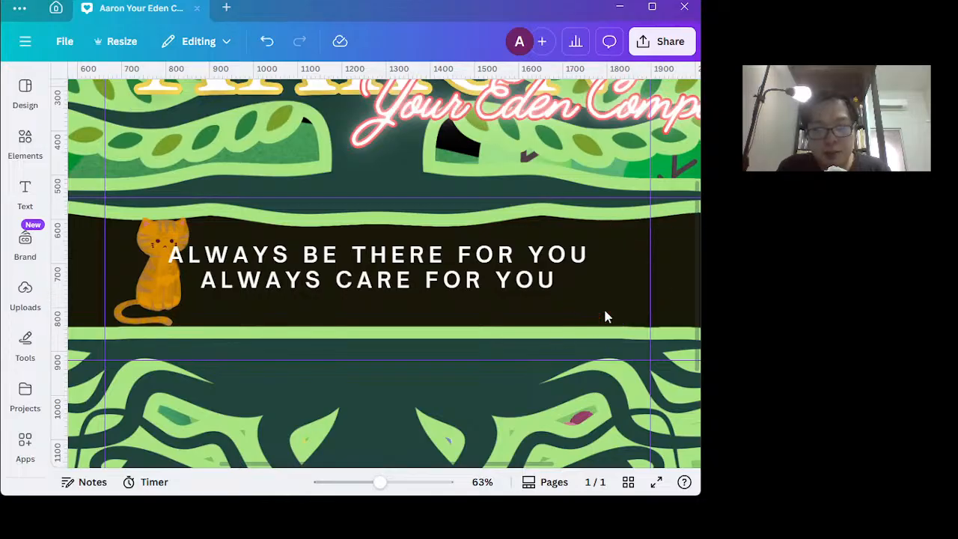
Shrink the orange cat graphic slightly and shift it a little away from the slogan text.
left_click(155, 231)
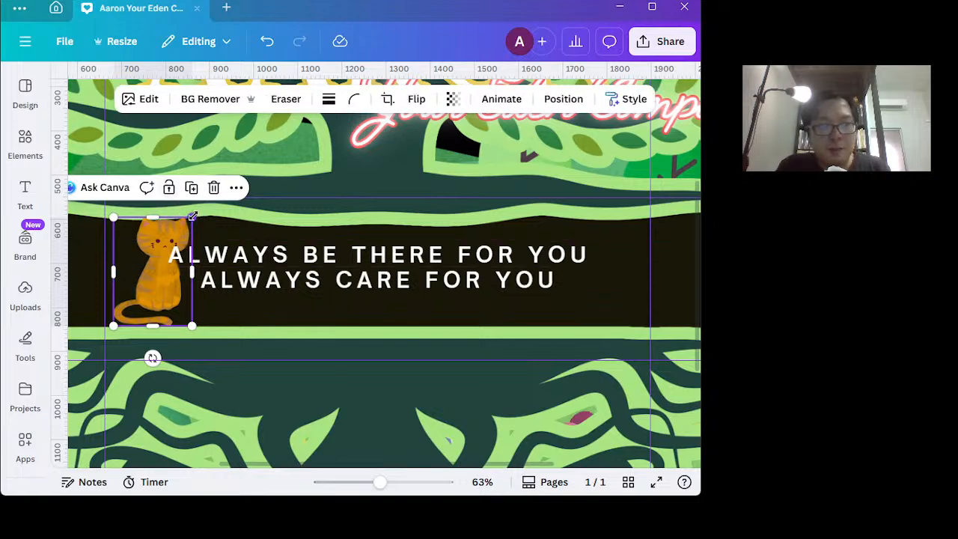
left_click_drag(191, 222, 184, 228)
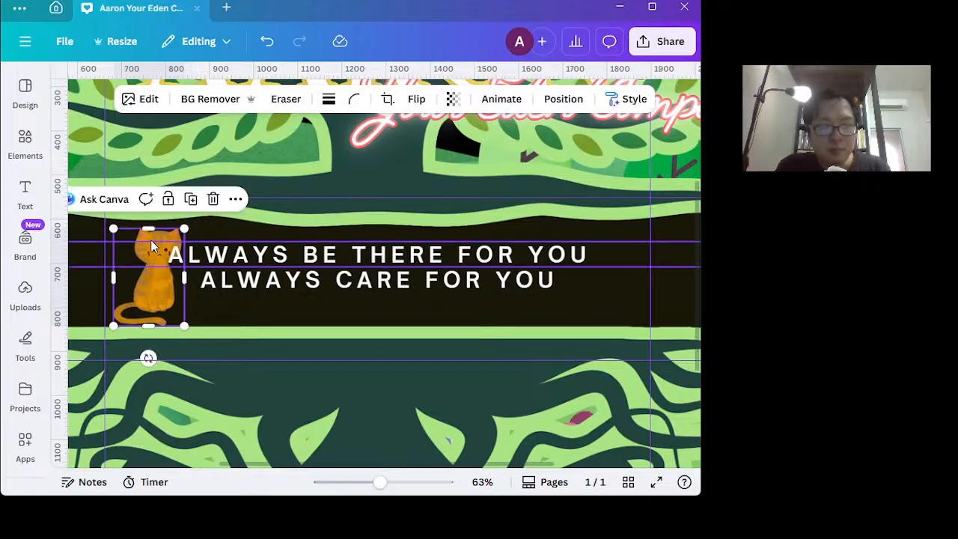
mouse_move(150, 314)
left_mouse_down()
mouse_move(134, 303)
mouse_move(141, 310)
left_mouse_up()
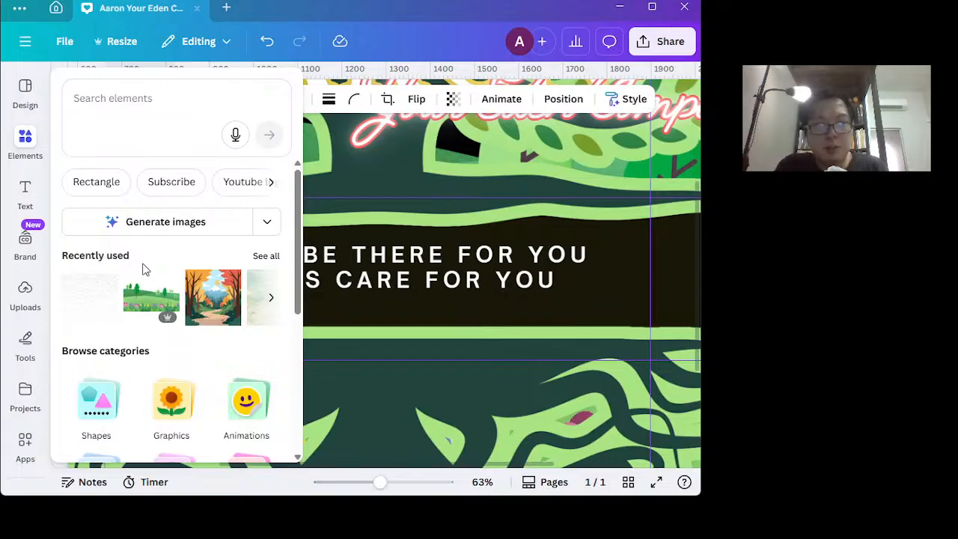
Search the design elements for "cookie cartoon".
left_click(155, 91)
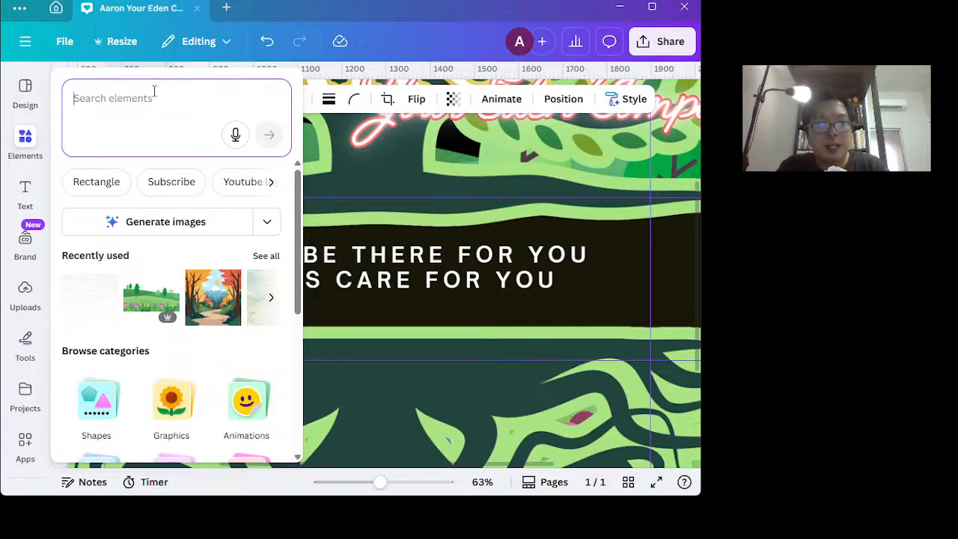
type("cook")
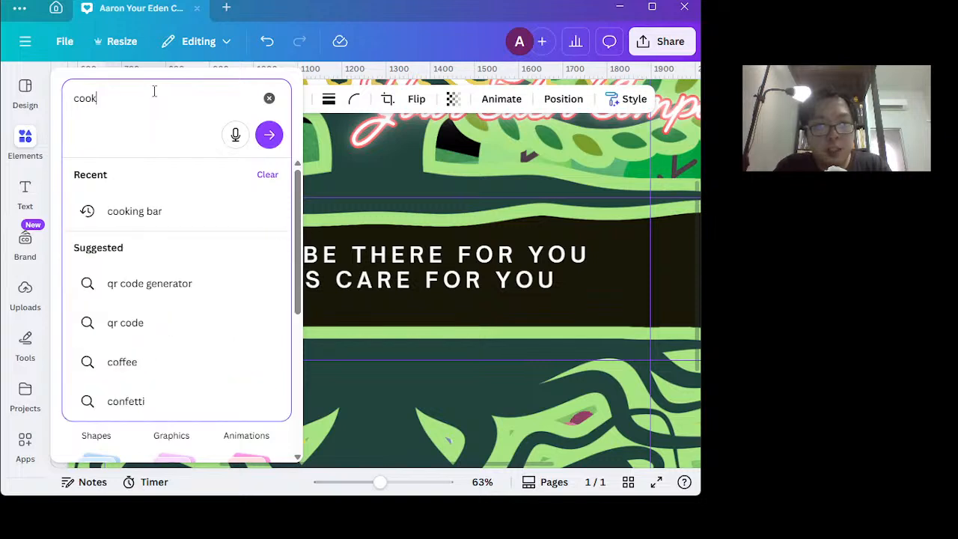
type("ie cartoon")
key("Return")
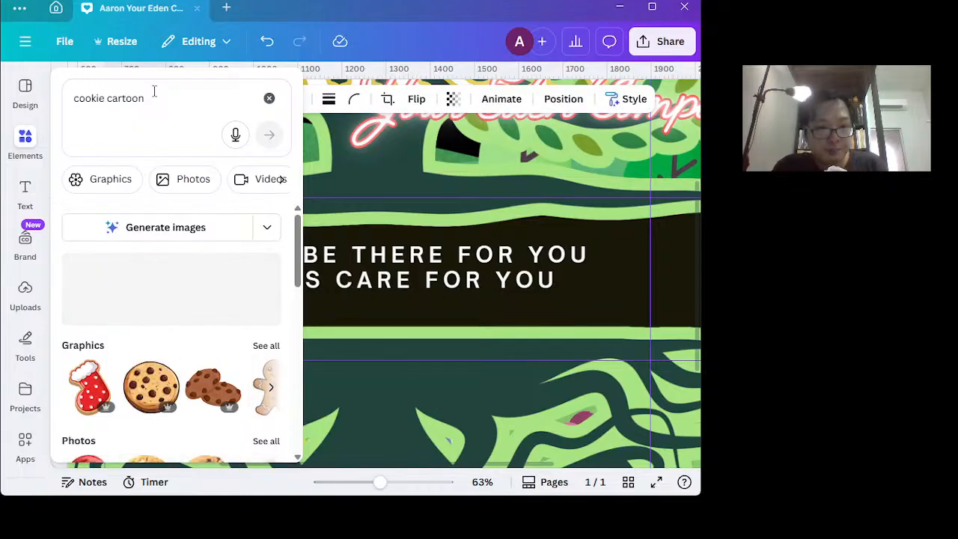
Show all graphics results and add the bitten brown cookie with dark chocolate chunks to the banner.
left_click_drag(299, 232, 307, 270)
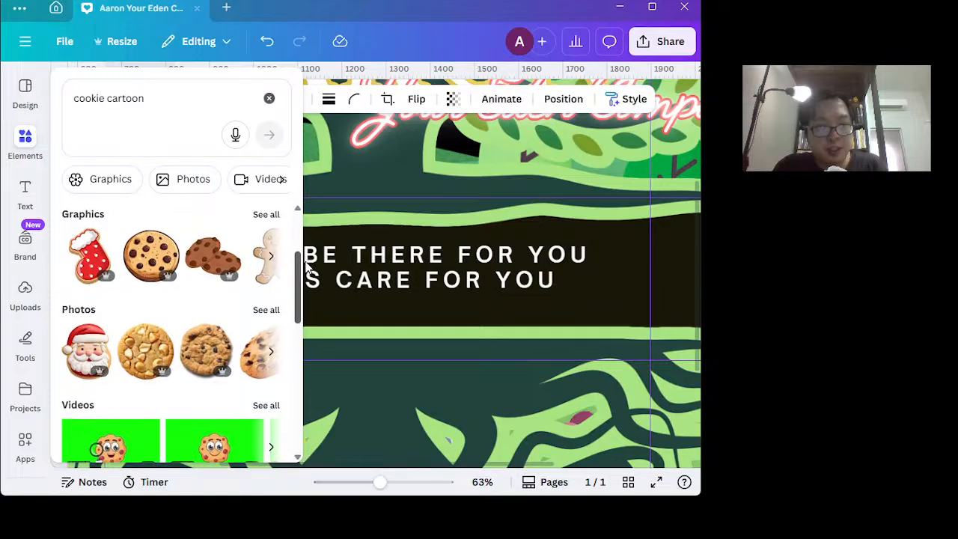
left_click(269, 216)
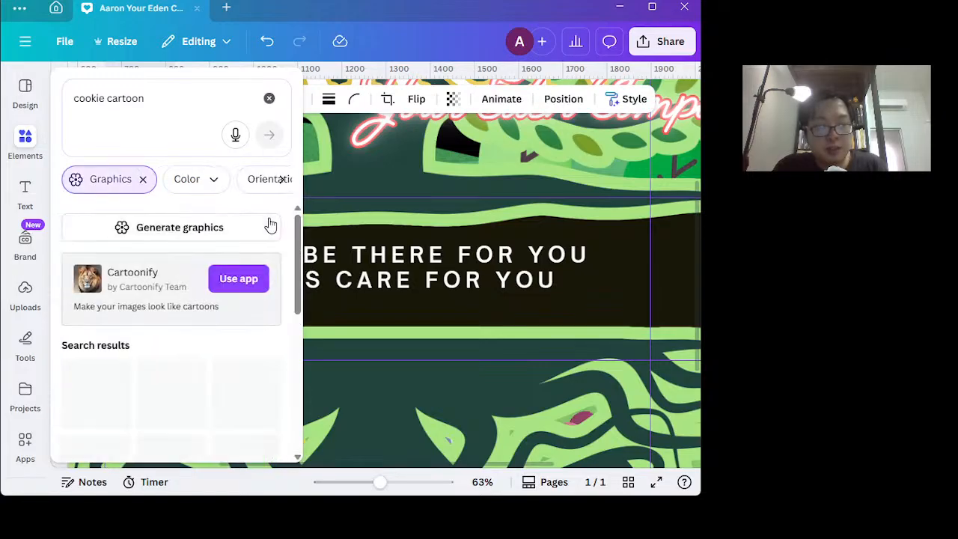
left_click_drag(302, 247, 309, 359)
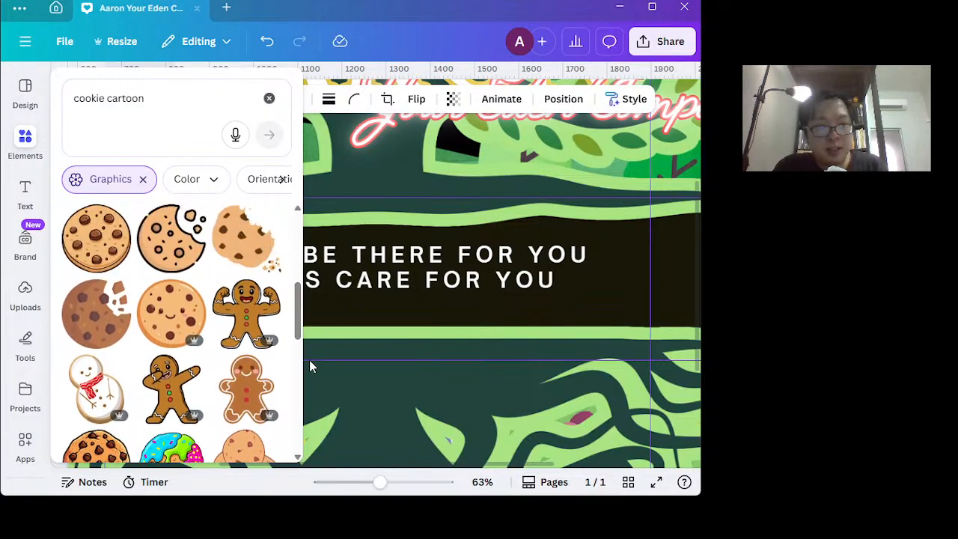
left_click(97, 339)
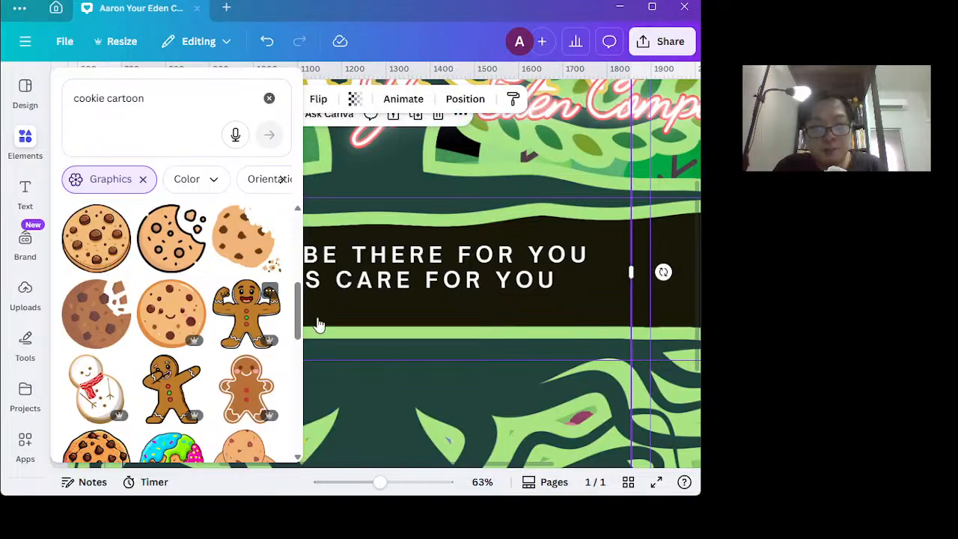
left_click(534, 280)
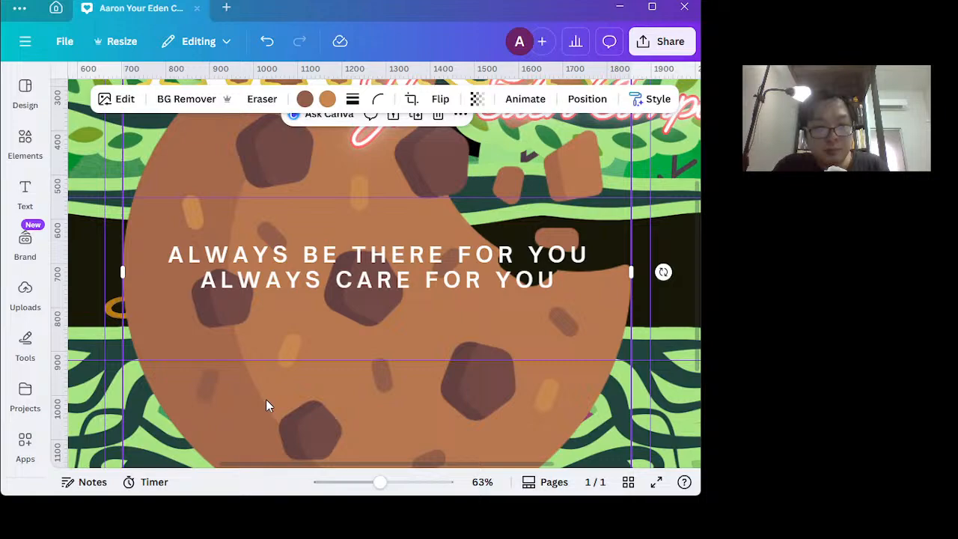
Shrink the cookie to a small icon and place it on the dark band after the slogan, against the right vertical guide.
scroll(267, 402, "down", 3)
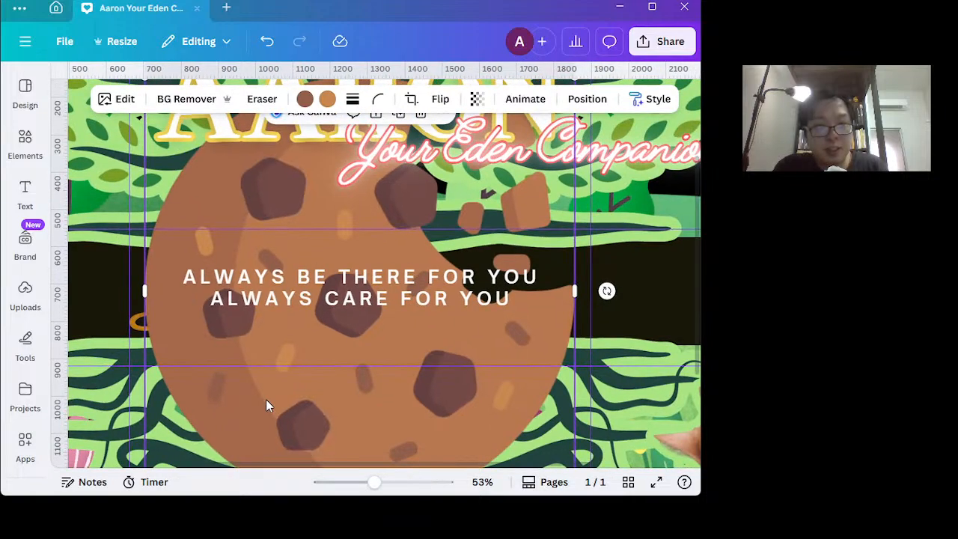
scroll(266, 399, "down", 4)
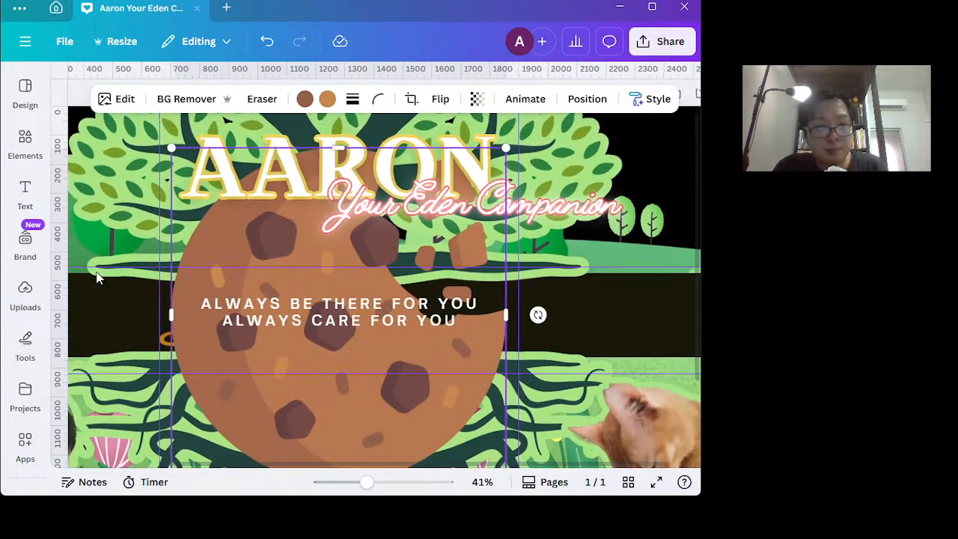
left_click_drag(169, 148, 430, 361)
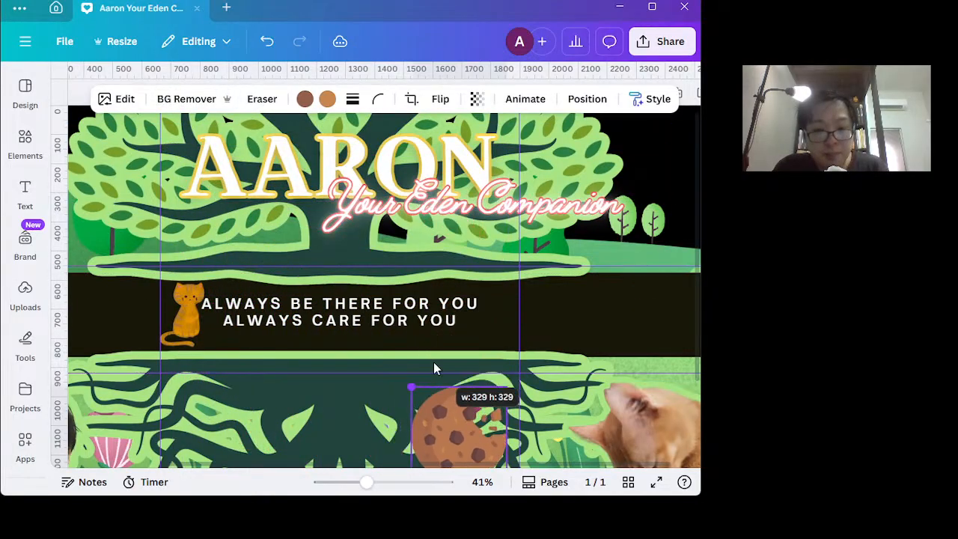
left_click_drag(457, 423, 470, 302)
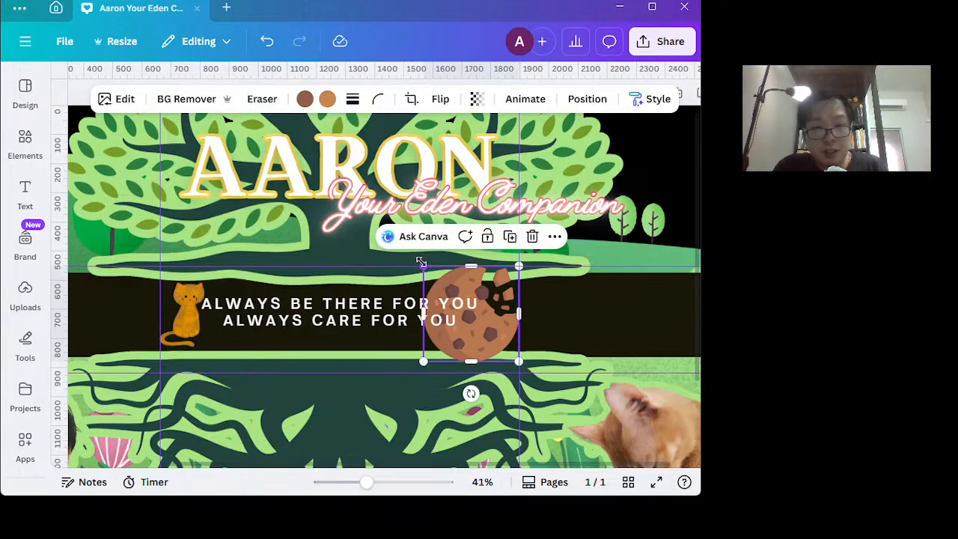
left_click_drag(423, 265, 478, 320)
mouse_move(500, 352)
left_mouse_down()
mouse_move(491, 338)
mouse_move(499, 337)
left_mouse_up()
Add a text box in the Micro Greens brand style reading "Subscribe for cookie!" and widen it to fit two lines.
left_click(27, 191)
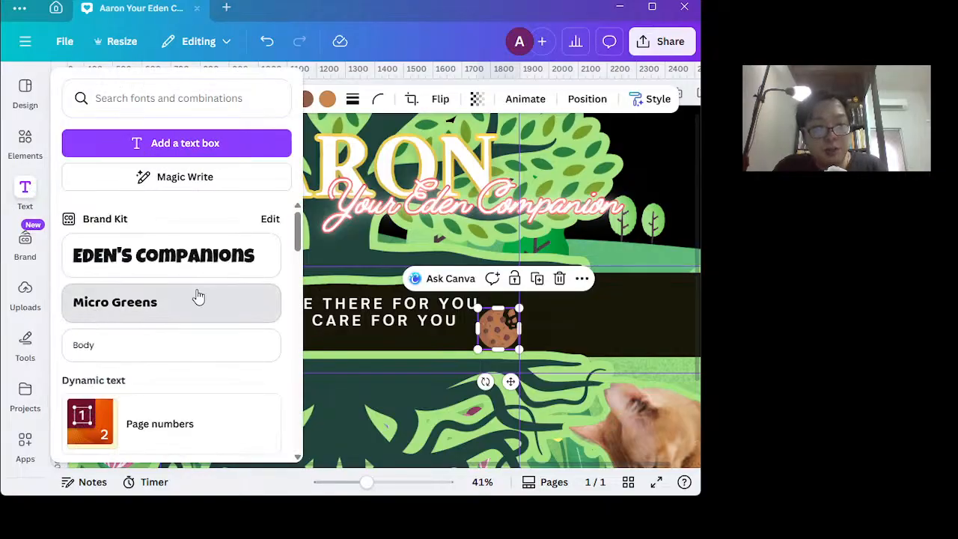
left_click(151, 305)
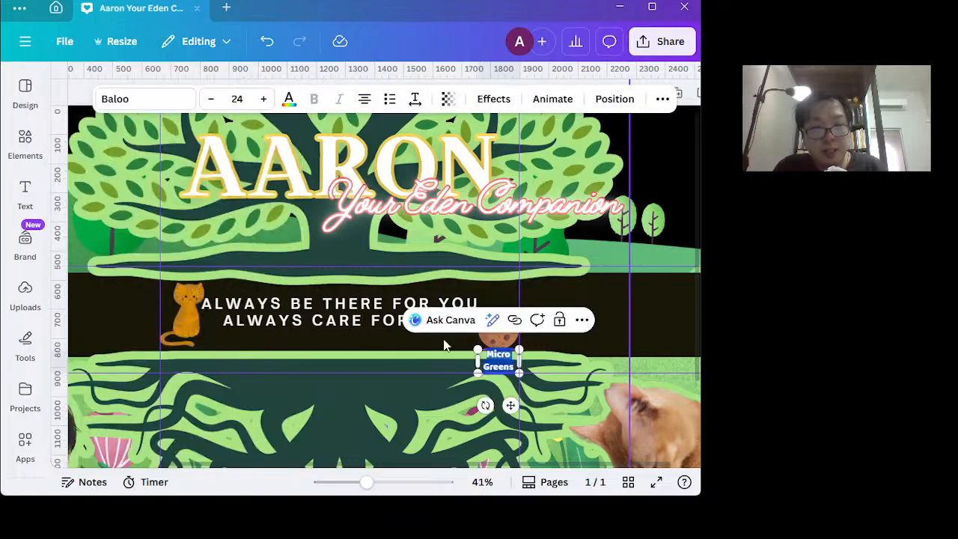
type("Sub")
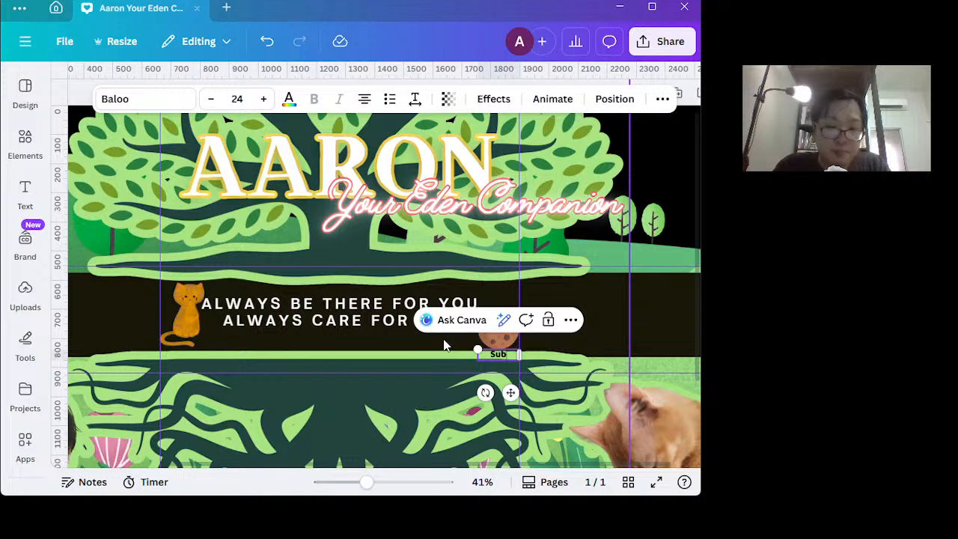
type("scribe")
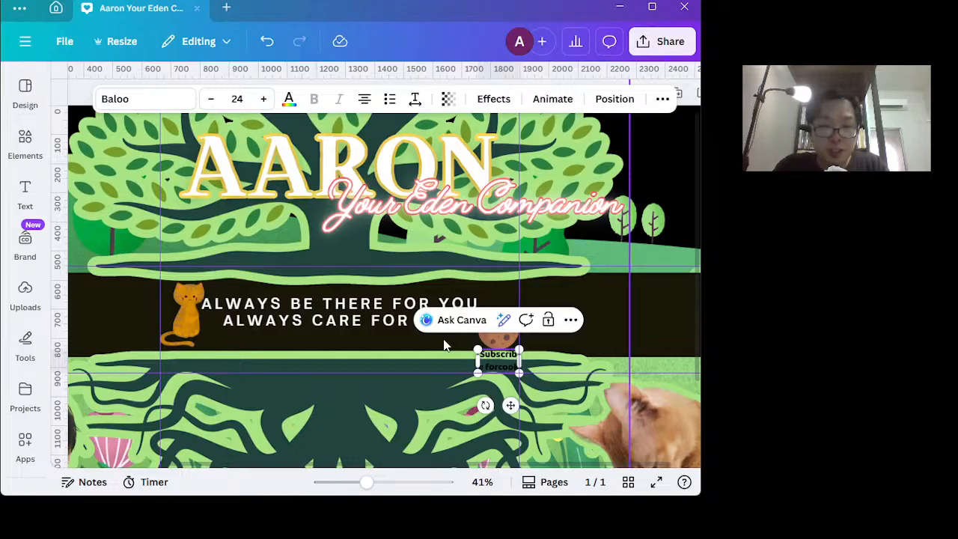
type("for cookie")
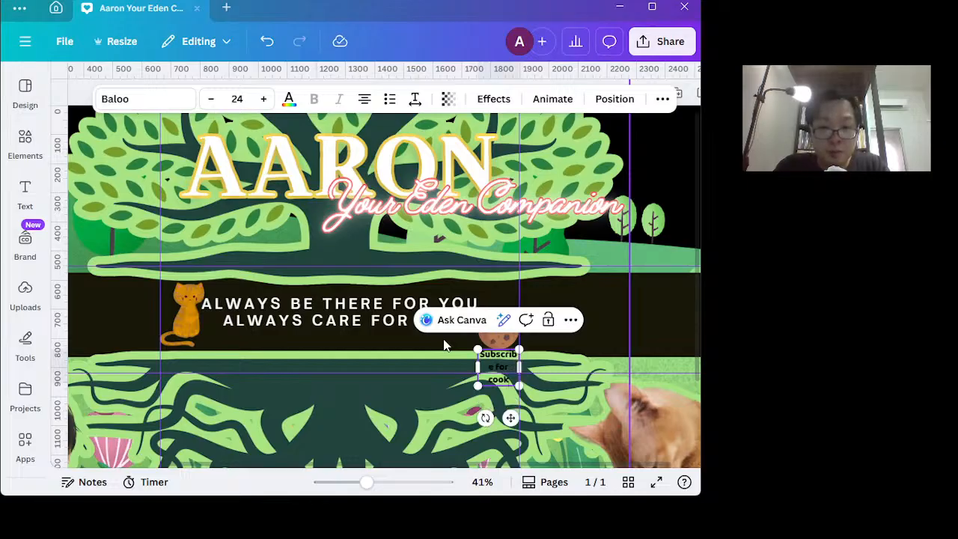
type("s")
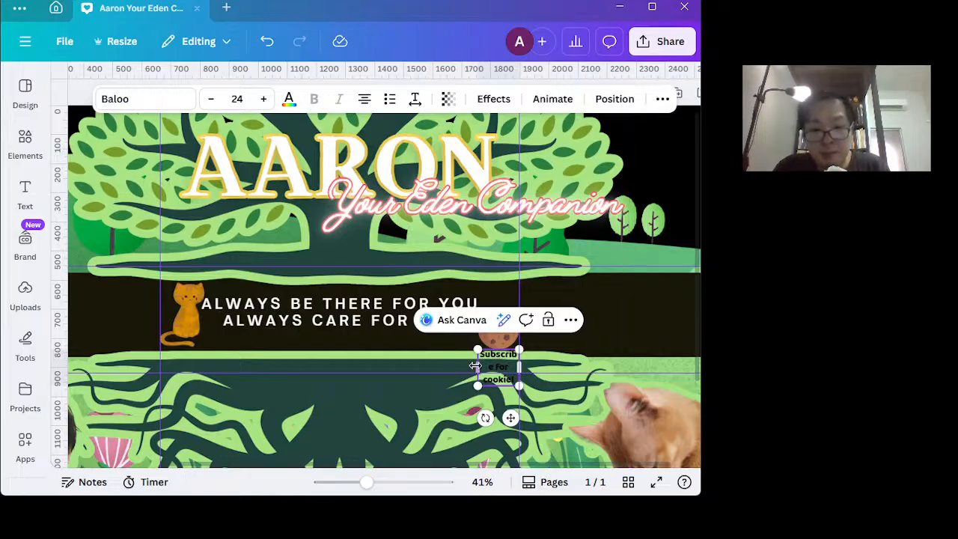
left_click_drag(477, 365, 465, 365)
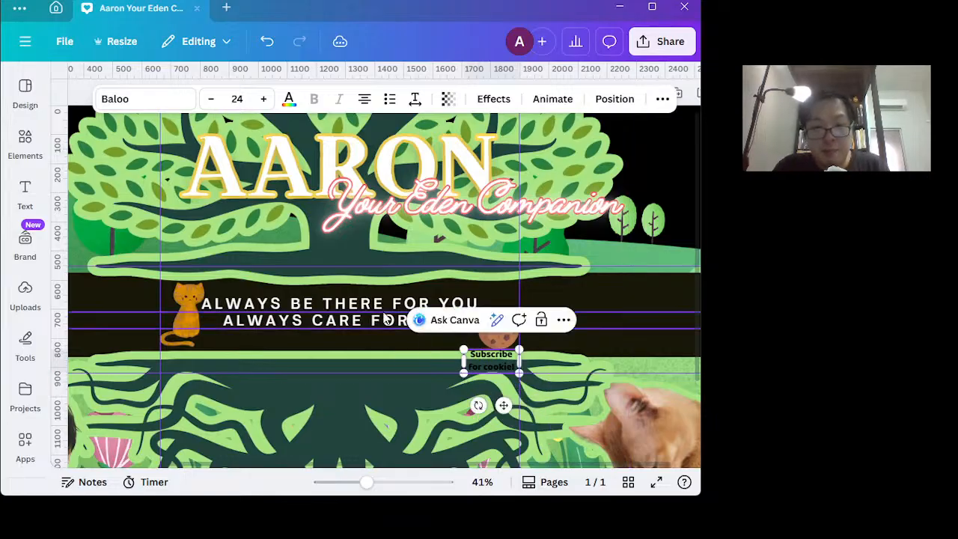
Move the "Subscribe for cookie!" text up so it overlaps the cookie graphic.
scroll(390, 240, "up", 3)
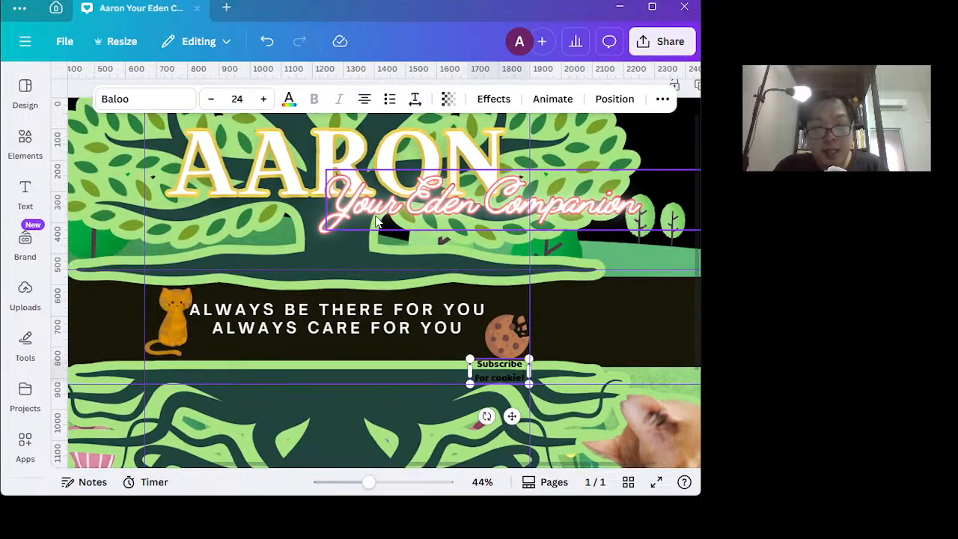
scroll(413, 260, "up", 1)
scroll(413, 265, "up", 3)
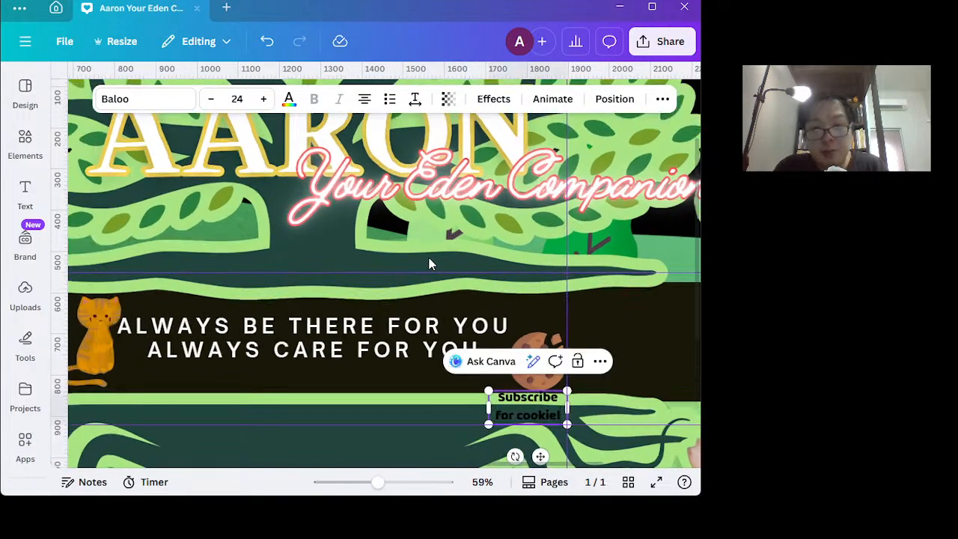
left_click(643, 324)
left_click(537, 420)
left_click_drag(535, 411, 535, 369)
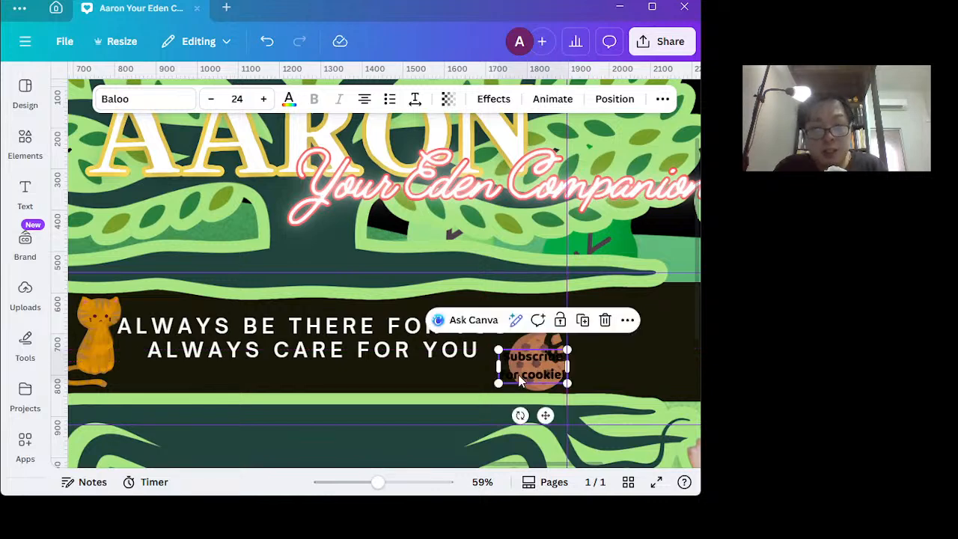
Set the cookie caption's text color to #fdfcfc and nudge the caption slightly upward over the cookie.
left_click(289, 102)
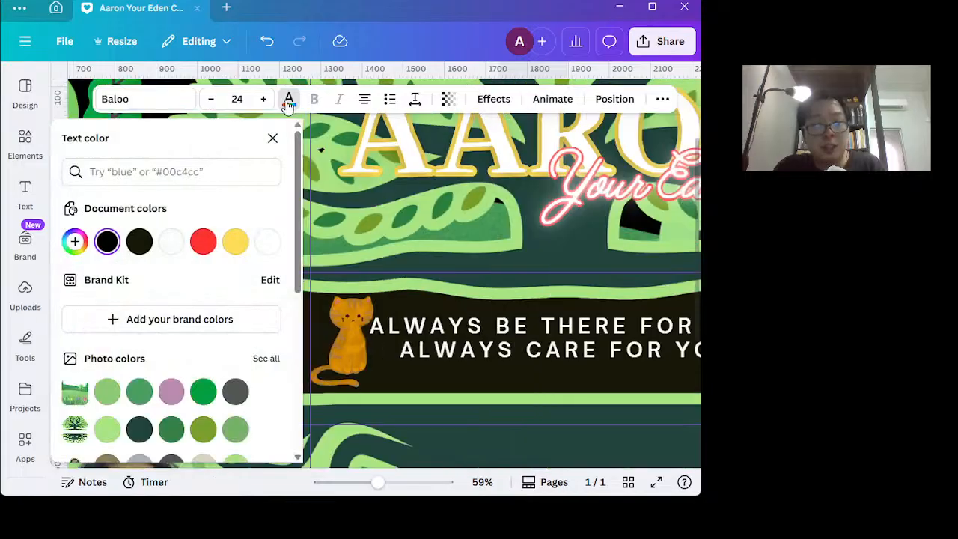
left_click(172, 242)
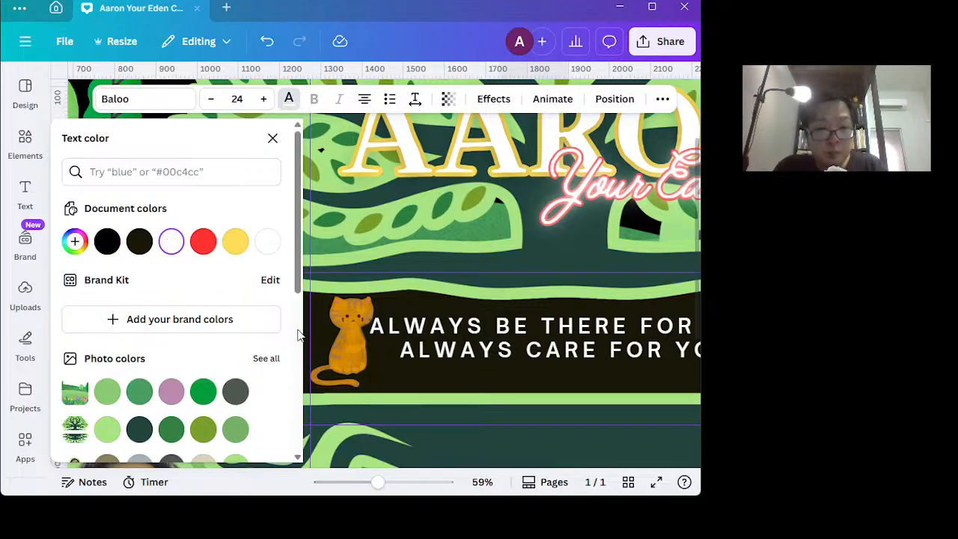
left_click(488, 404)
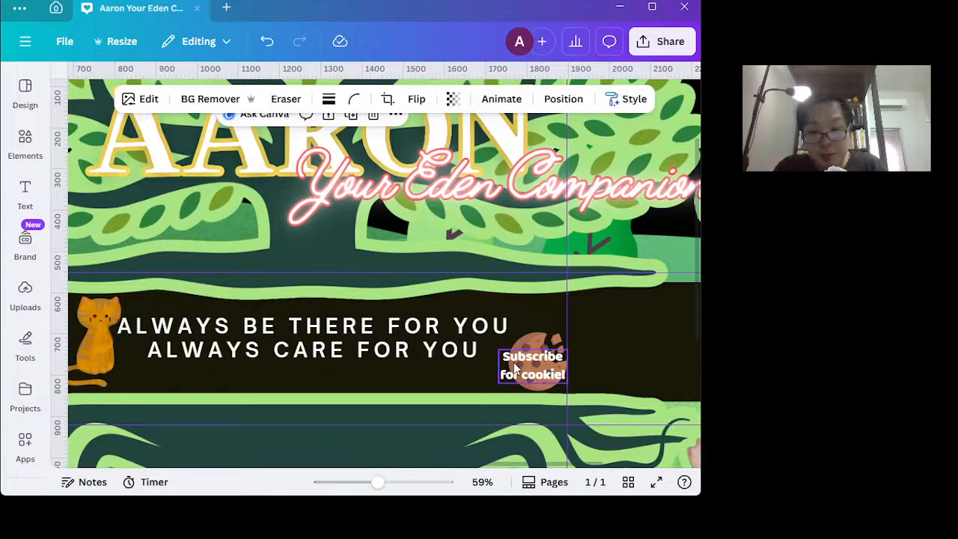
left_click_drag(522, 362, 500, 374)
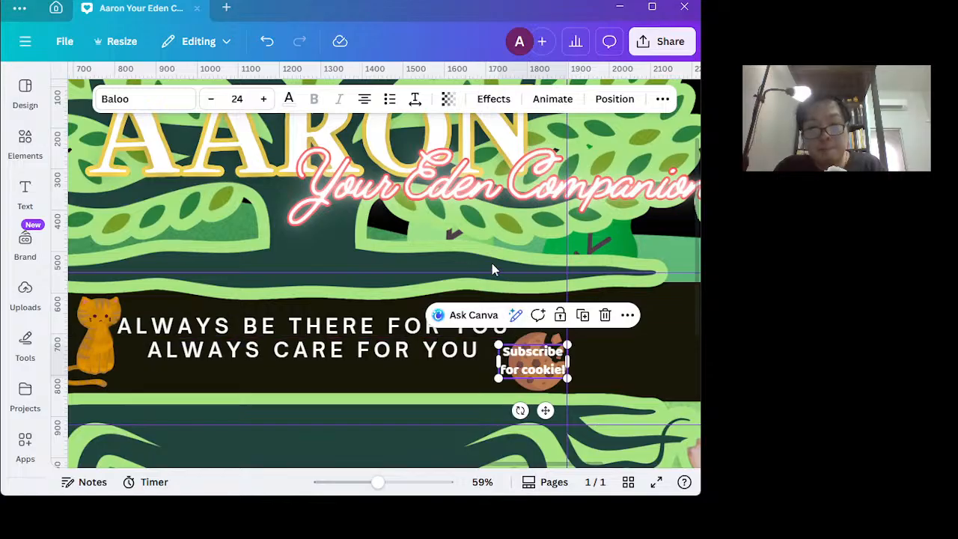
Shorten the caption on the cookie to "Subscribe!".
scroll(493, 269, "up", 1)
scroll(493, 270, "up", 3)
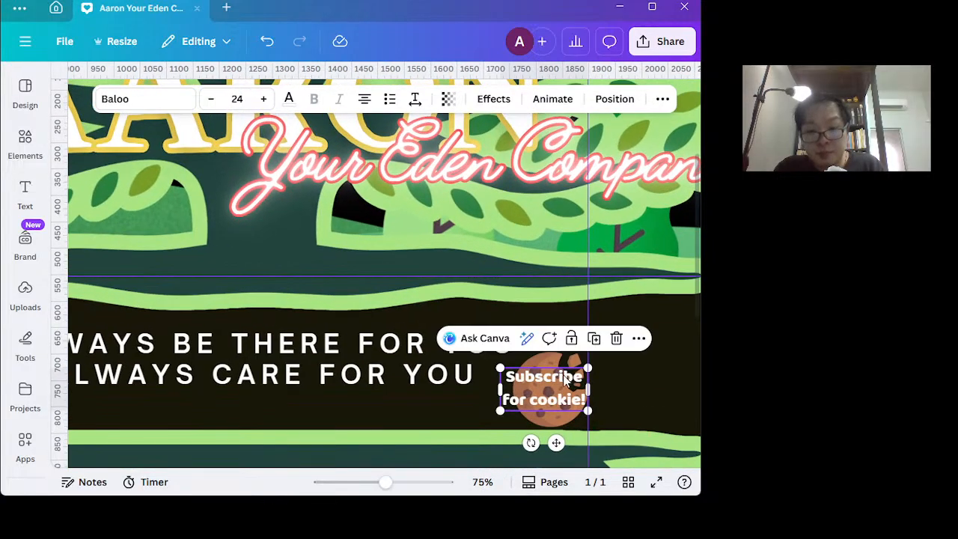
left_click(565, 399)
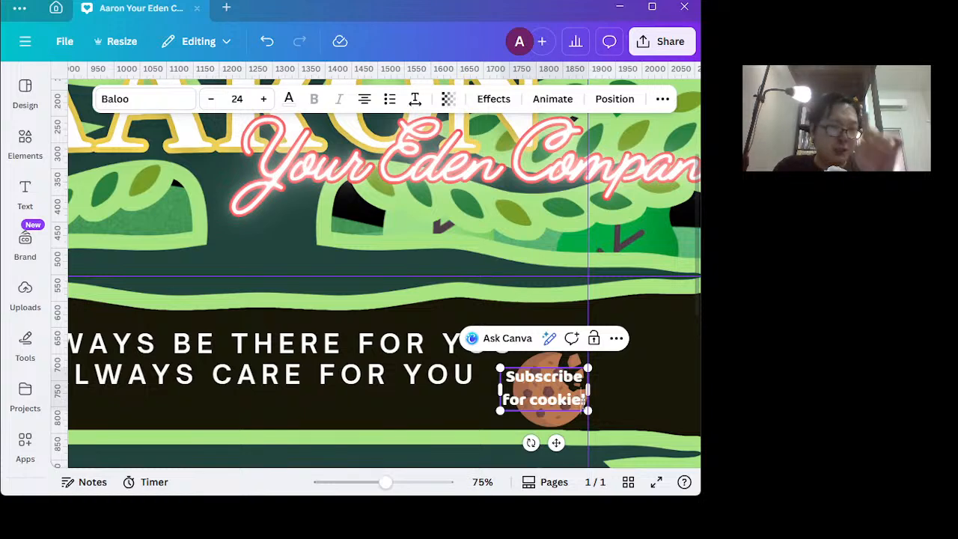
key("BackSpace")
key("BackSpace")
key("BackSpace")
key("BackSpace")
key("BackSpace")
key("BackSpace")
key("BackSpace")
key("BackSpace")
key("BackSpace")
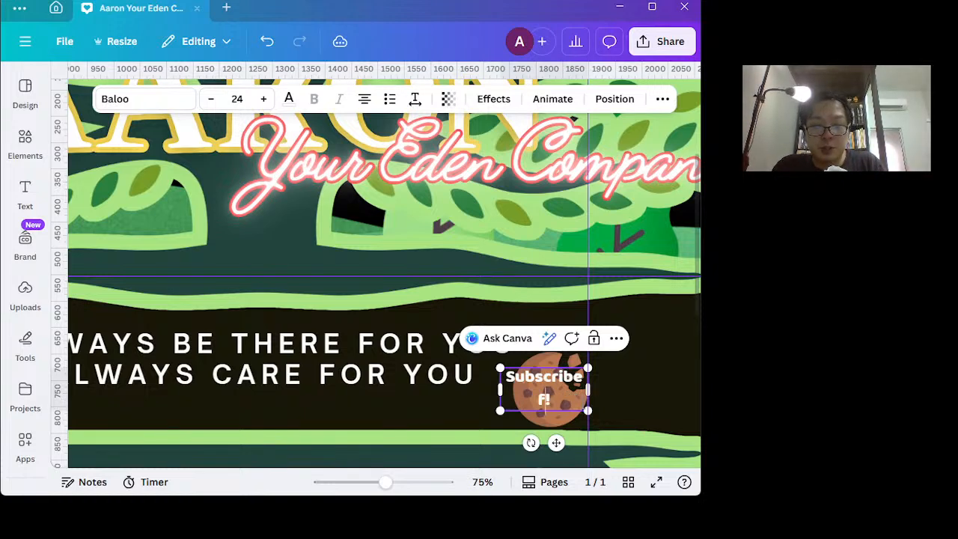
key("BackSpace")
key("BackSpace")
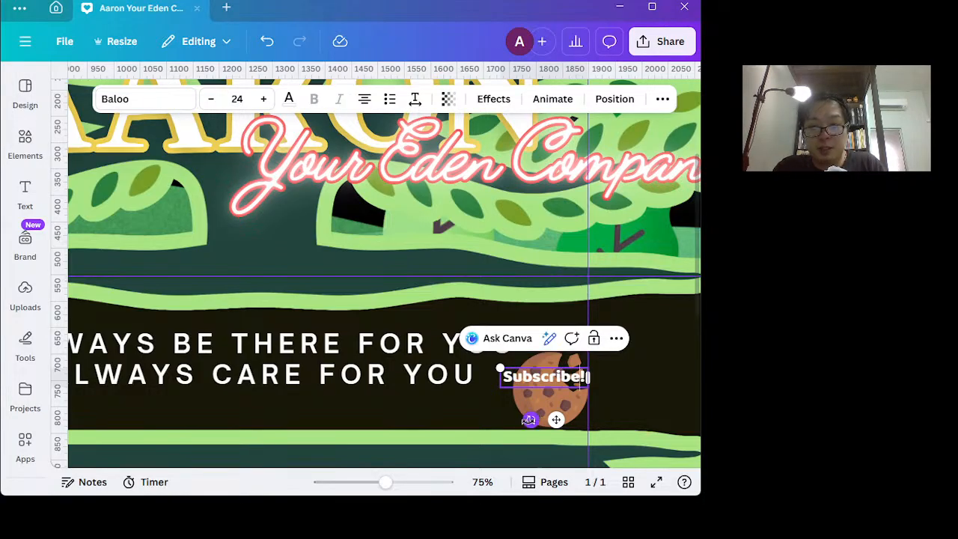
Shift the "Subscribe!" caption down and right onto the cookie and rotate it clockwise so it slopes downward across the cookie.
left_click(535, 410)
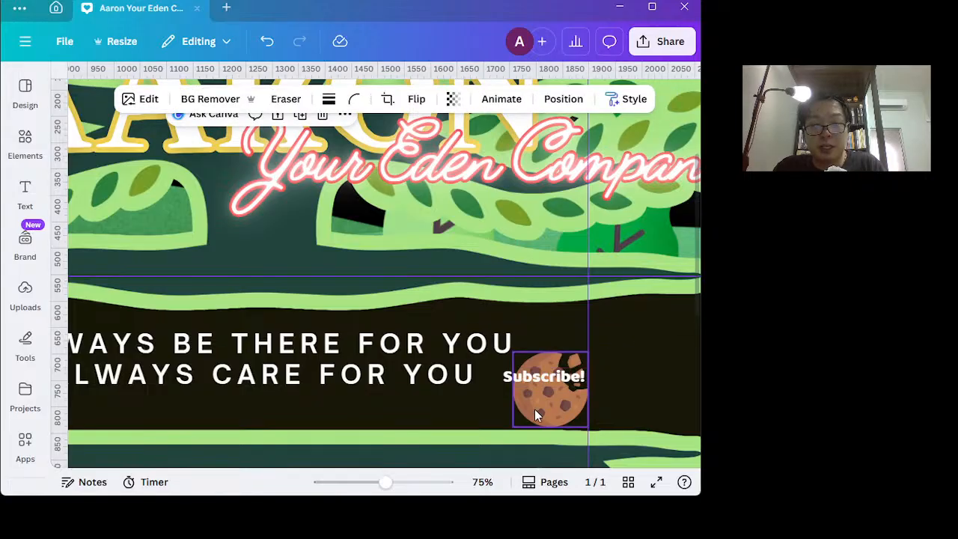
left_click(547, 377)
mouse_move(546, 378)
left_mouse_down()
mouse_move(548, 390)
mouse_move(562, 390)
mouse_move(551, 397)
mouse_move(558, 388)
left_mouse_up()
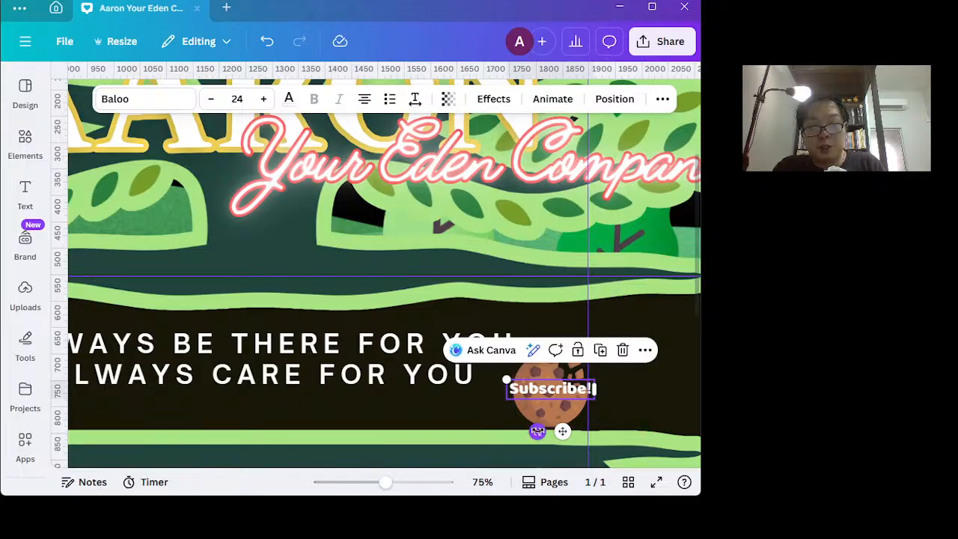
left_click_drag(537, 431, 515, 426)
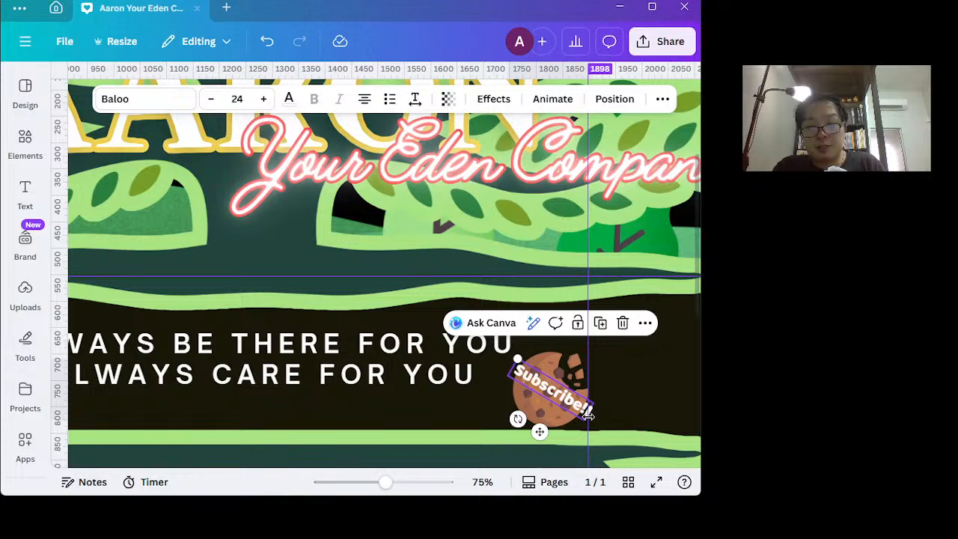
Set the "Subscribe!" caption's font size to 19 and tighten its text box so it sits centered on the cookie.
left_click(212, 102)
left_click(213, 101)
left_click(213, 102)
left_click(212, 102)
left_click(212, 102)
left_click(213, 102)
left_click(213, 102)
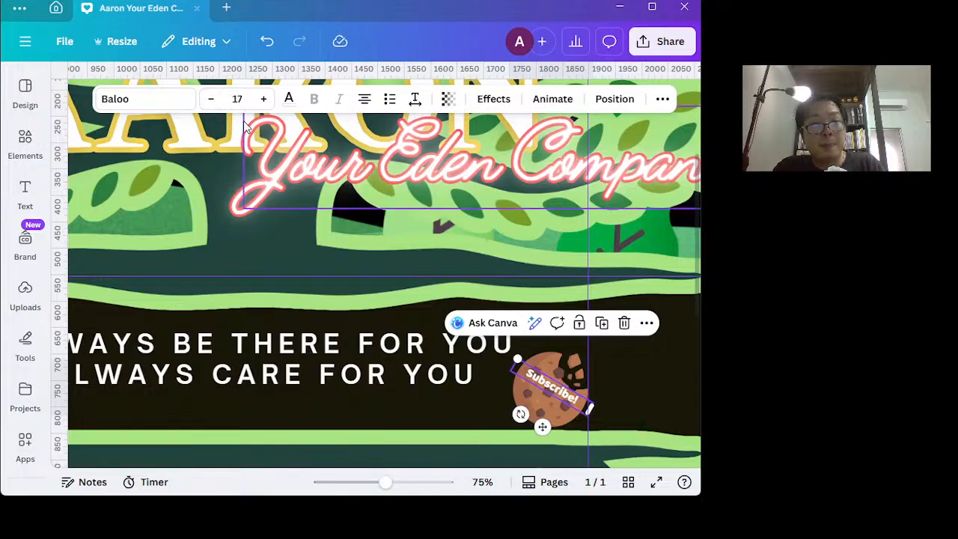
left_click(264, 98)
left_click(264, 99)
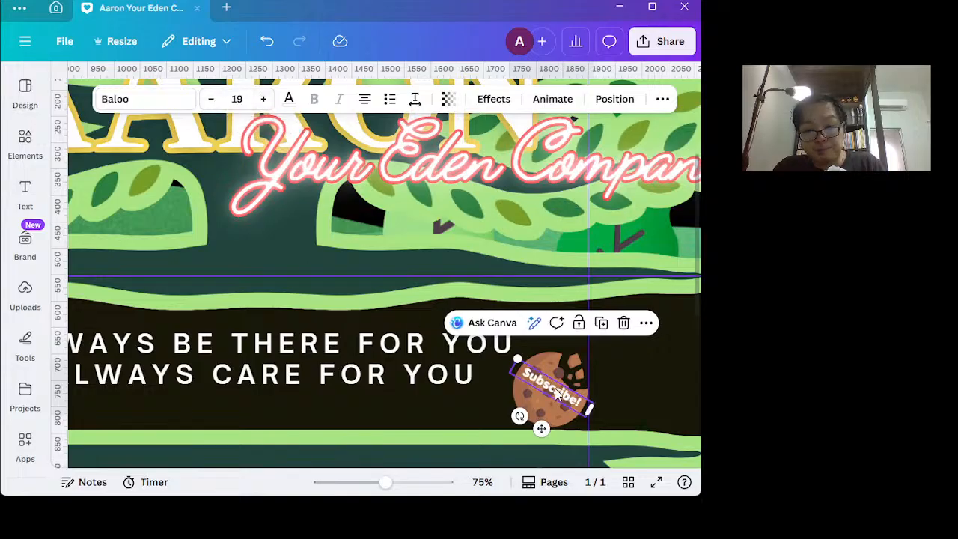
left_click_drag(557, 394, 556, 396)
left_click_drag(512, 361, 549, 388)
left_click(648, 421)
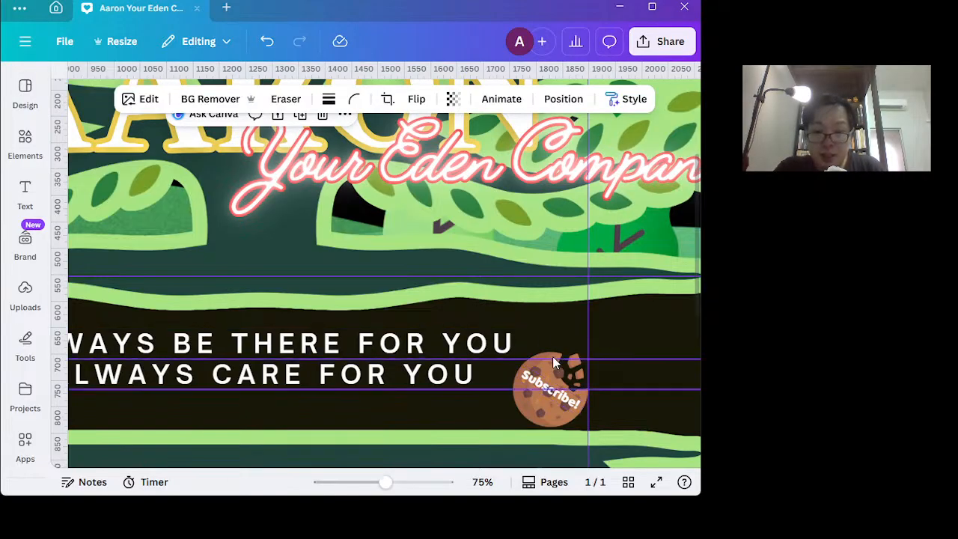
Group the cookie graphic and its "Subscribe!" caption into one object.
left_click(547, 408, "ctrl")
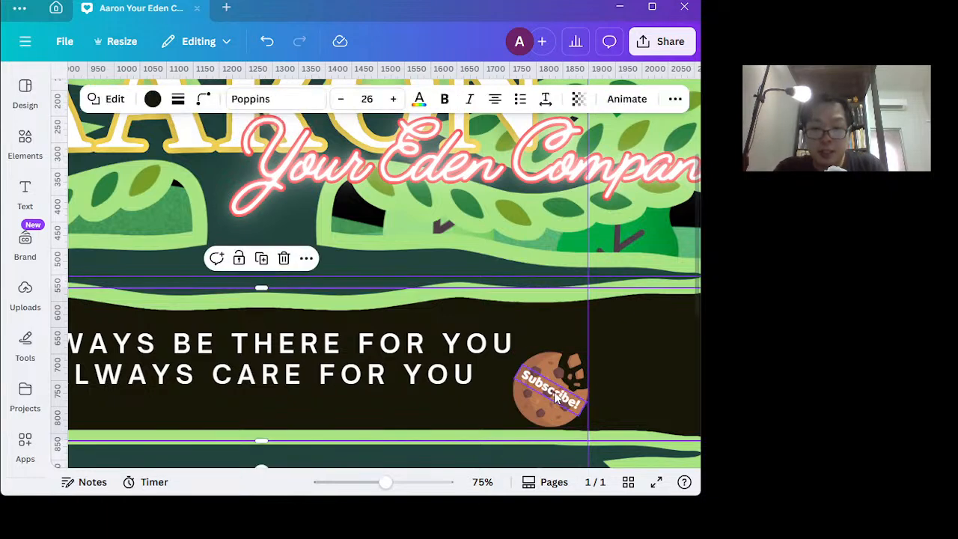
left_click(545, 403, "ctrl")
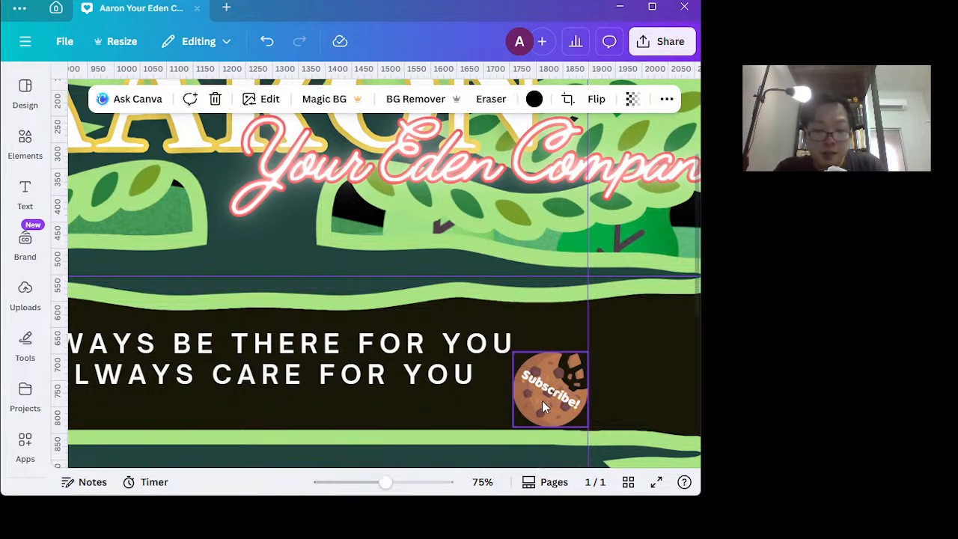
left_click(544, 408)
left_click(552, 397)
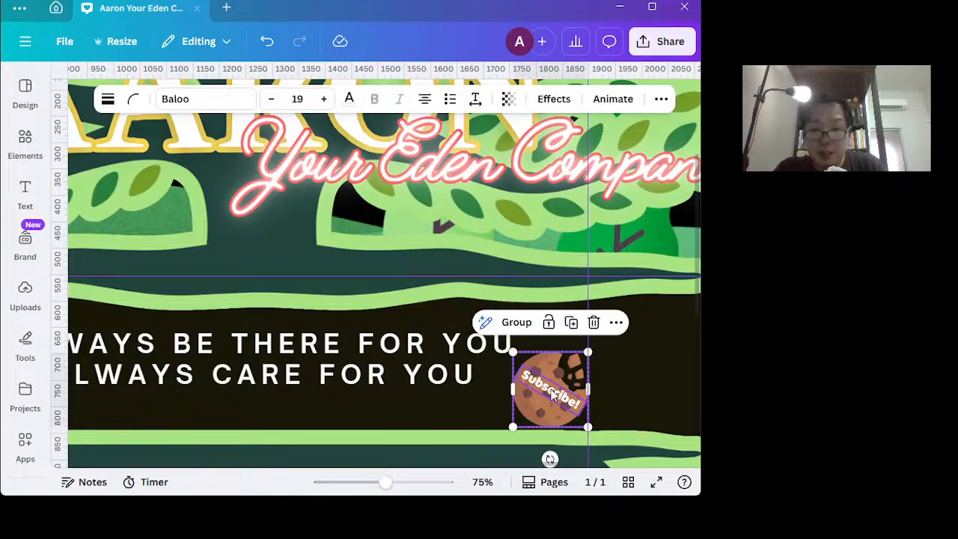
left_click(517, 322)
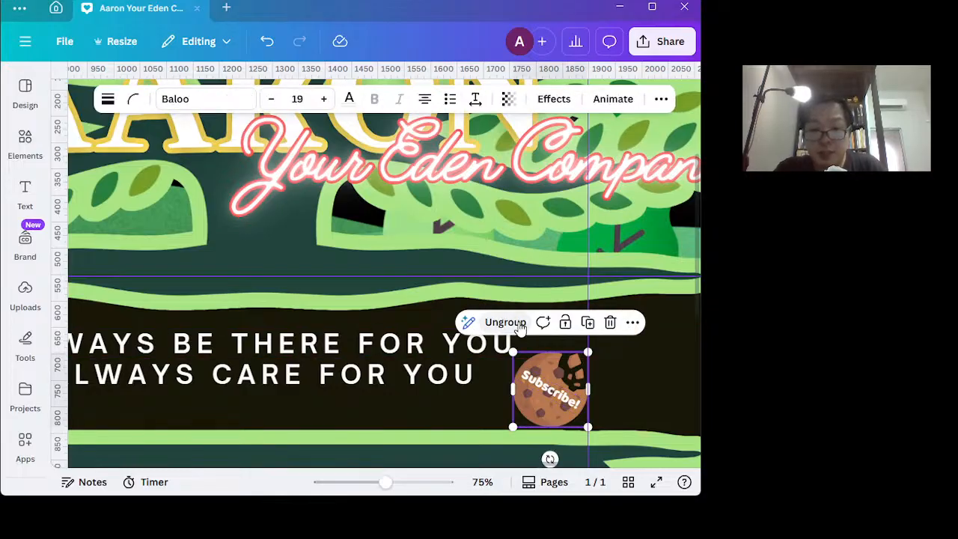
left_click(615, 393)
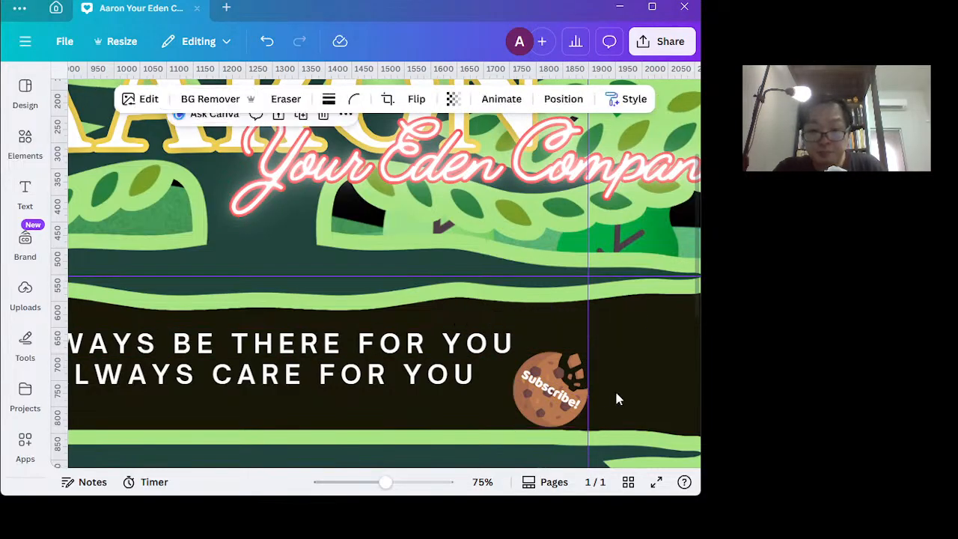
Enlarge the grouped cookie up and to the left until the caption's font size is about 22.5.
left_click(518, 412)
mouse_move(525, 406)
left_mouse_down()
mouse_move(500, 414)
mouse_move(504, 346)
mouse_move(560, 305)
mouse_move(503, 402)
mouse_move(511, 338)
mouse_move(481, 164)
mouse_move(444, 332)
mouse_move(491, 457)
mouse_move(511, 412)
mouse_move(524, 408)
left_mouse_up()
left_click_drag(513, 354, 497, 338)
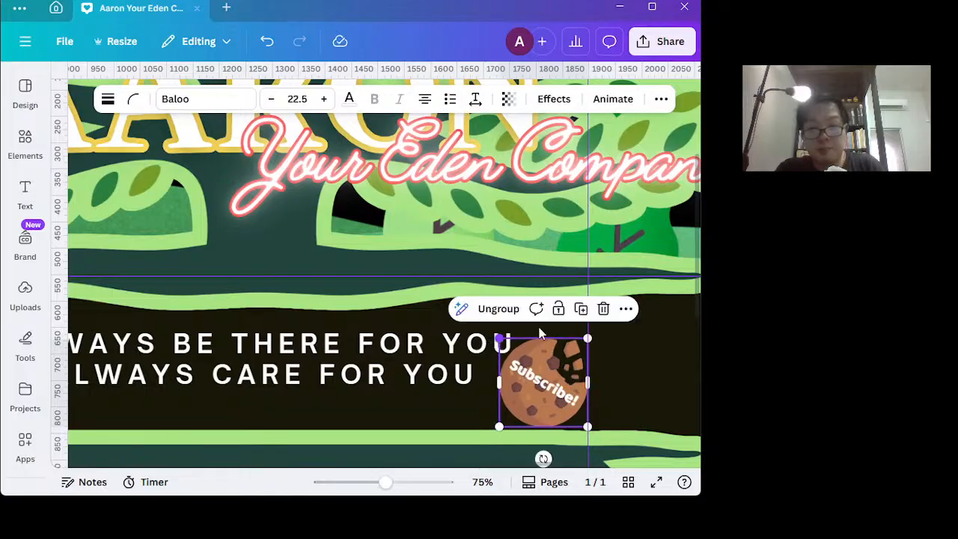
left_click(665, 347)
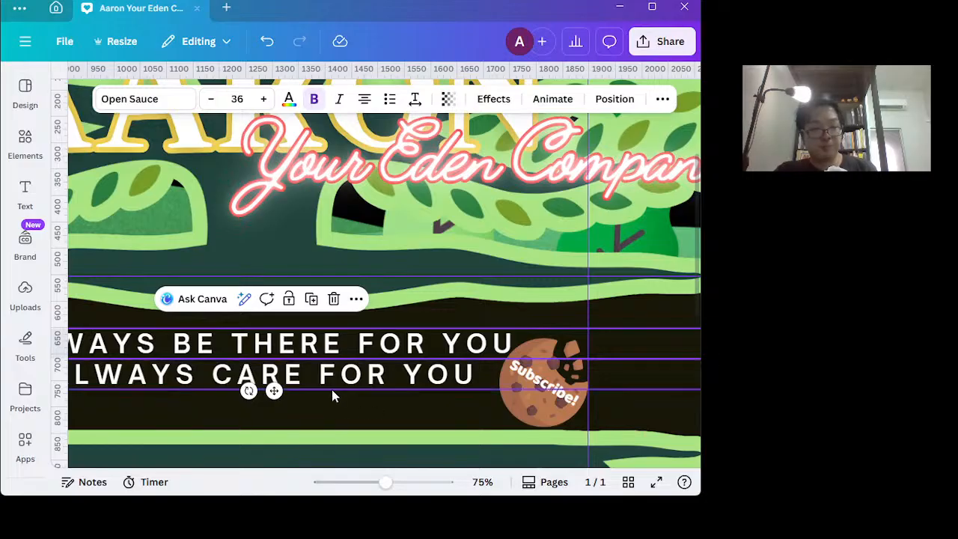
Move the orange cat slightly right of the vertical guide and shrink it to clear the start of the tagline.
left_click_drag(505, 467, 354, 487)
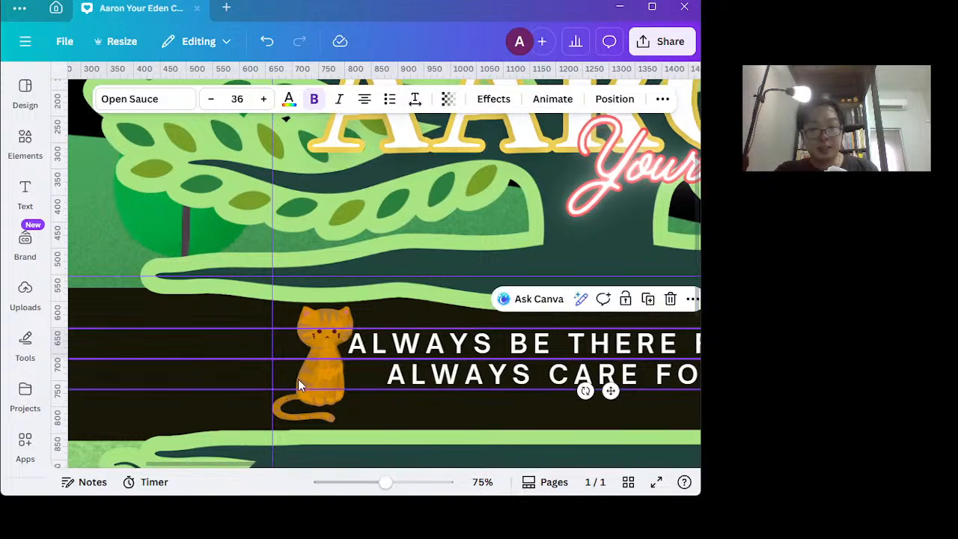
left_click(325, 405)
left_click_drag(325, 405, 333, 405)
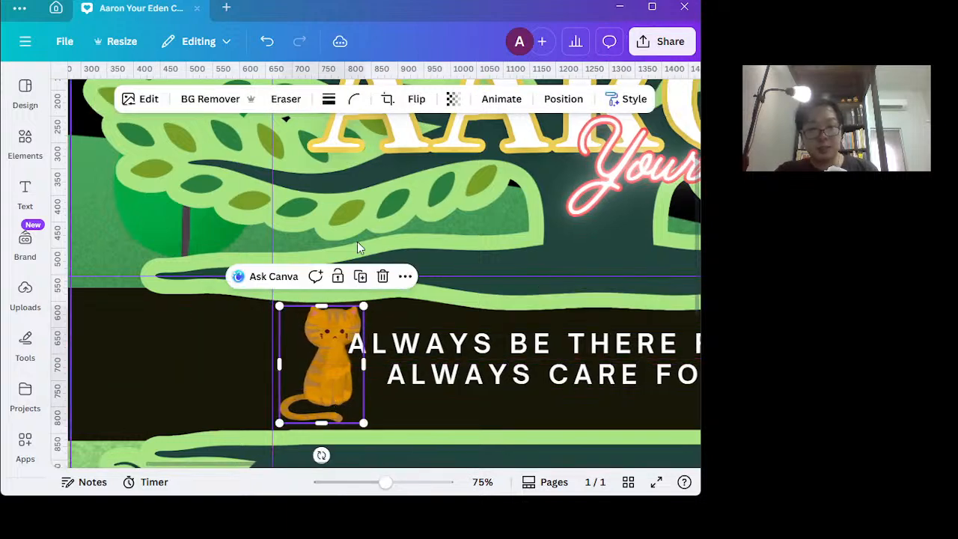
left_click_drag(358, 308, 347, 328)
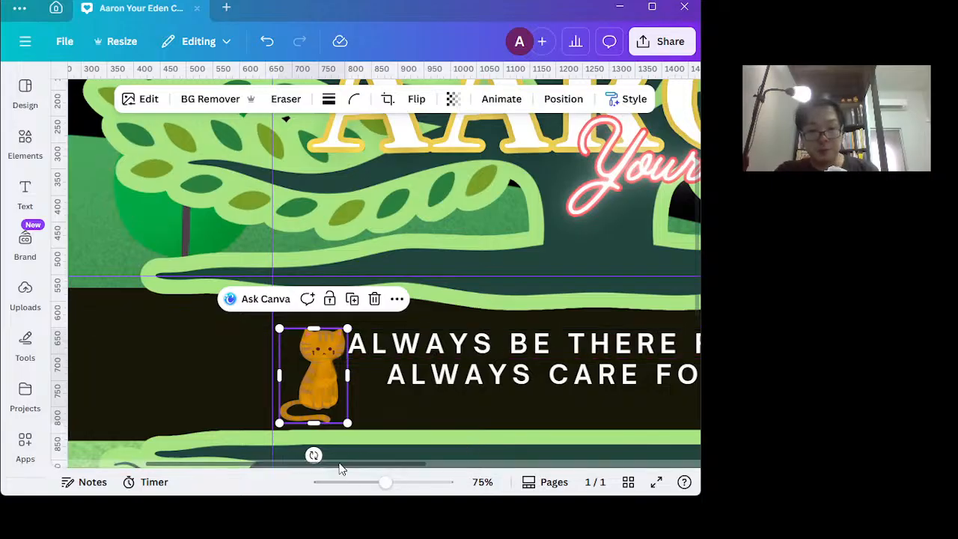
Reposition the two tagline lines, "ALWAYS BE THERE FOR YOU" and "ALWAYS CARE FOR YOU", with a slightly wider gap between them.
left_click_drag(340, 468, 435, 467)
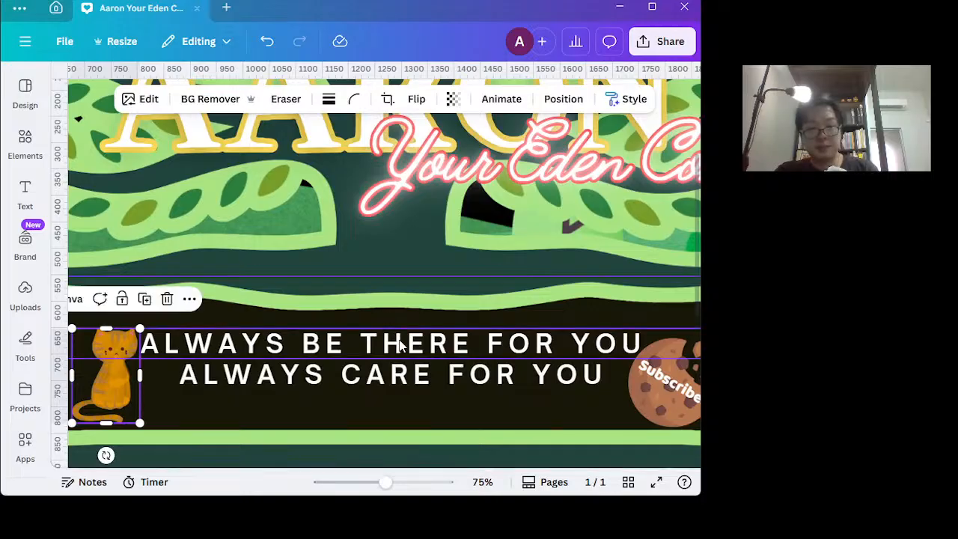
mouse_move(401, 344)
left_mouse_down()
mouse_move(396, 327)
mouse_move(402, 346)
left_mouse_up()
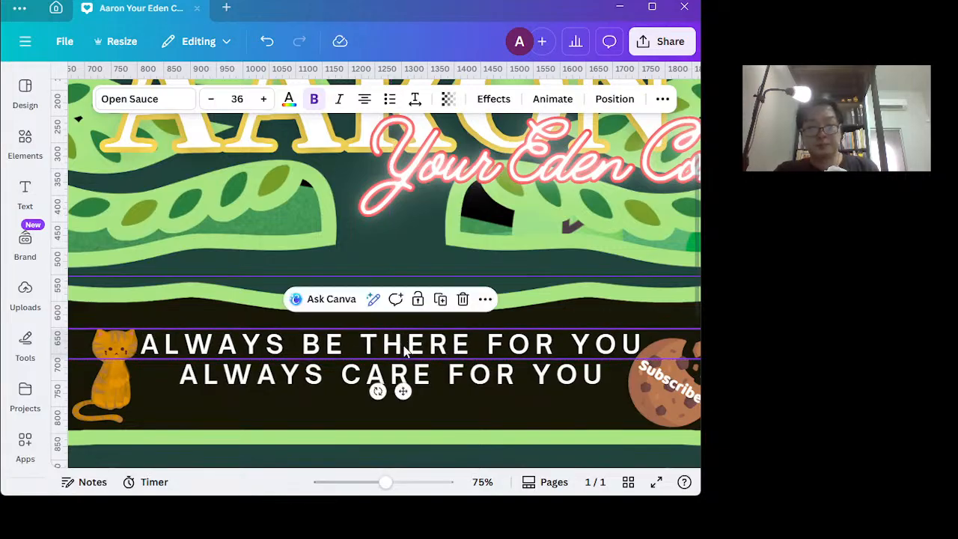
left_click_drag(422, 377, 416, 352)
Review the whole banner and then the tagline strip closely, checking the placement of the cat, text and cookie within the guides.
scroll(468, 398, "down", 3)
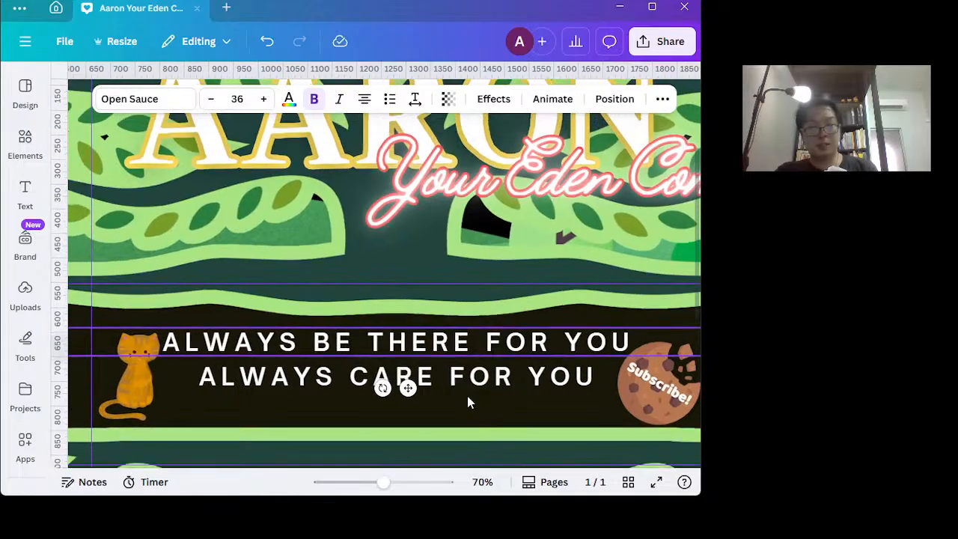
scroll(467, 397, "down", 5)
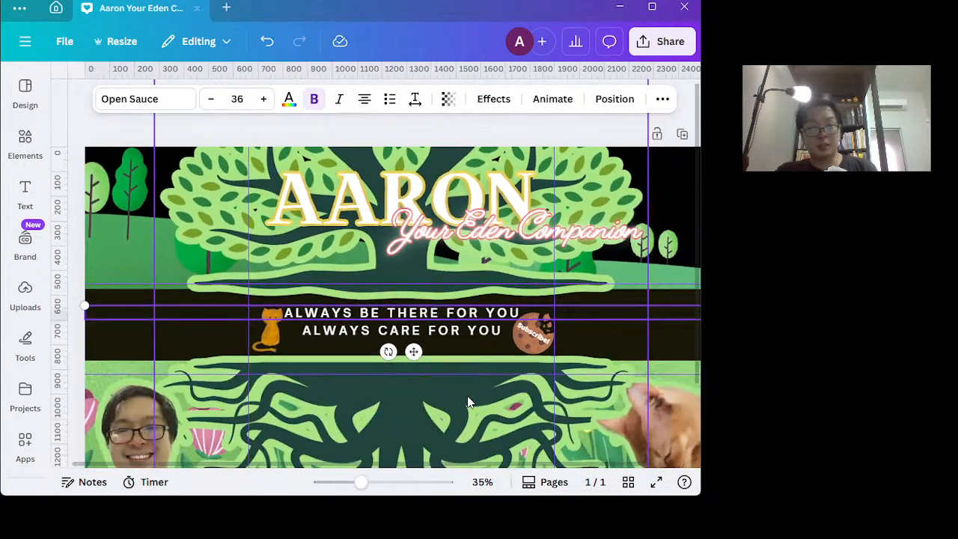
scroll(468, 402, "down", 2)
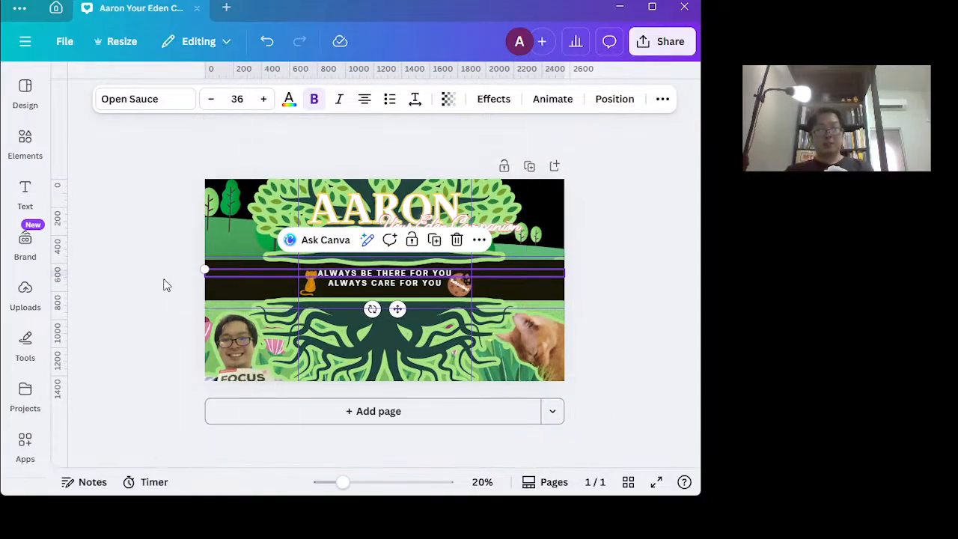
left_click(108, 264)
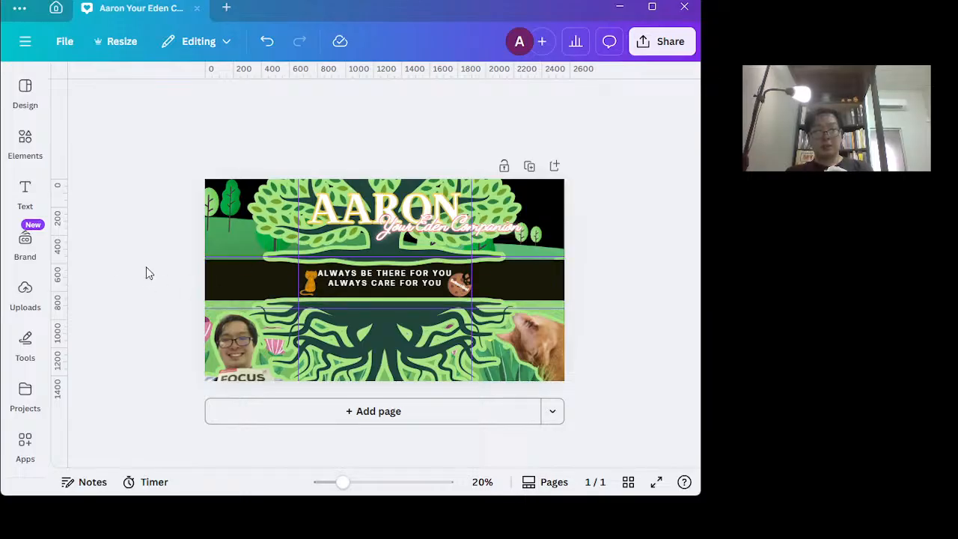
scroll(148, 273, "up", 5)
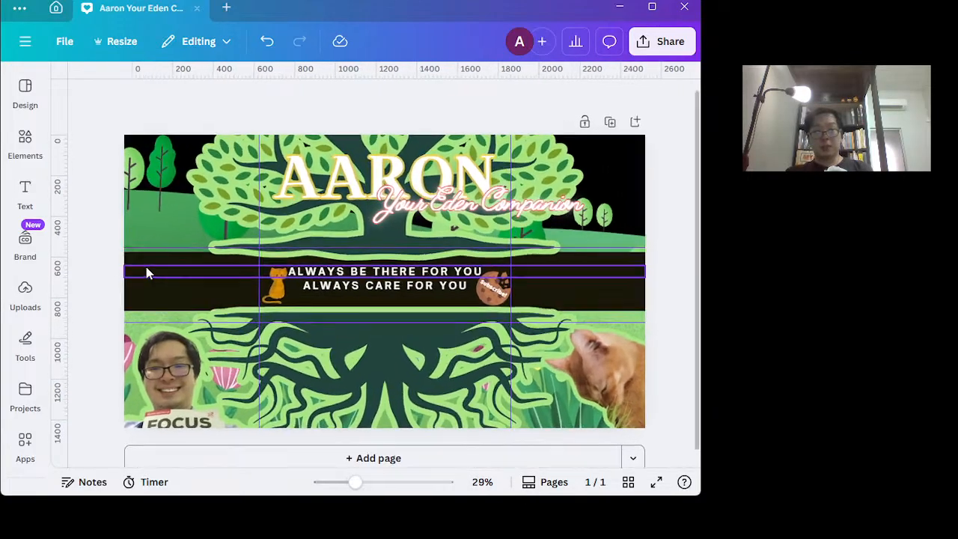
scroll(147, 272, "up", 2)
scroll(148, 272, "down", 3)
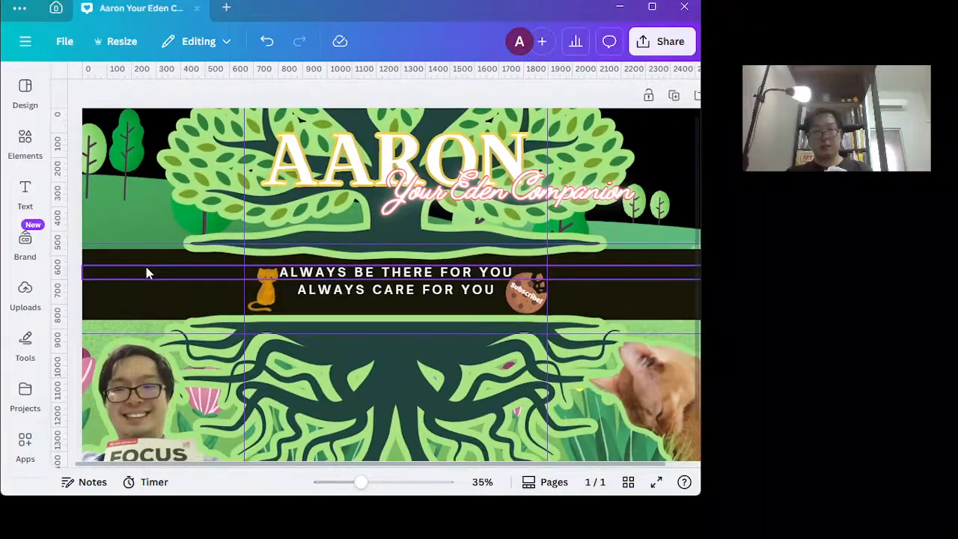
scroll(148, 273, "down", 1)
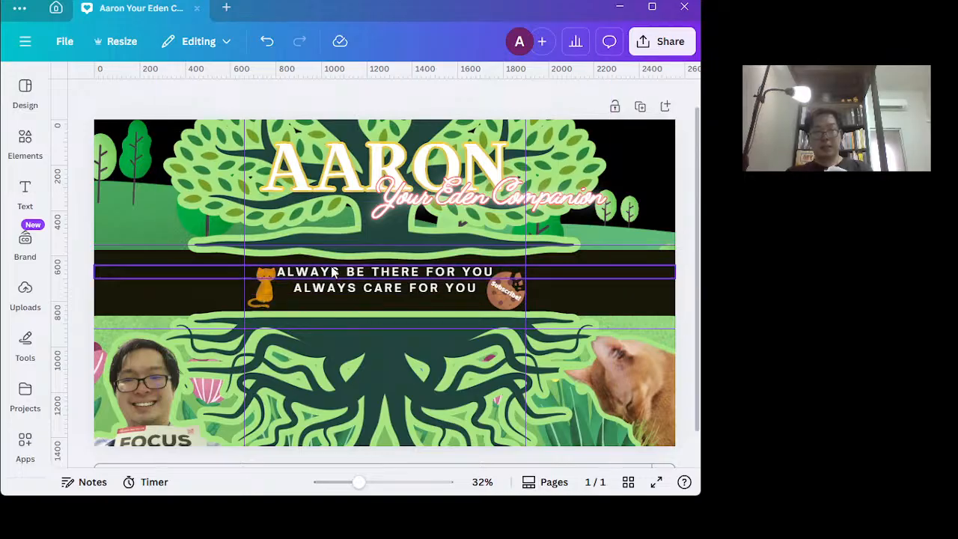
scroll(339, 211, "up", 4)
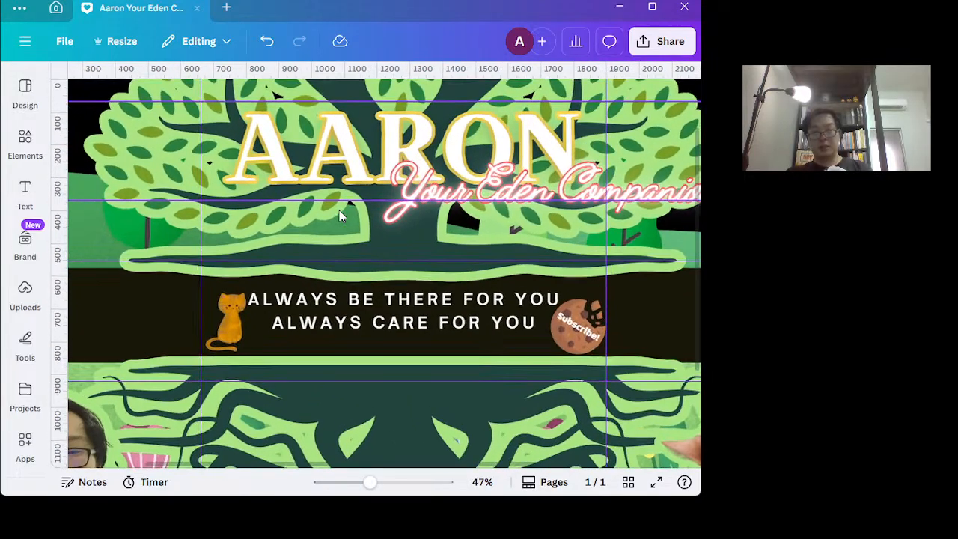
scroll(339, 210, "up", 2)
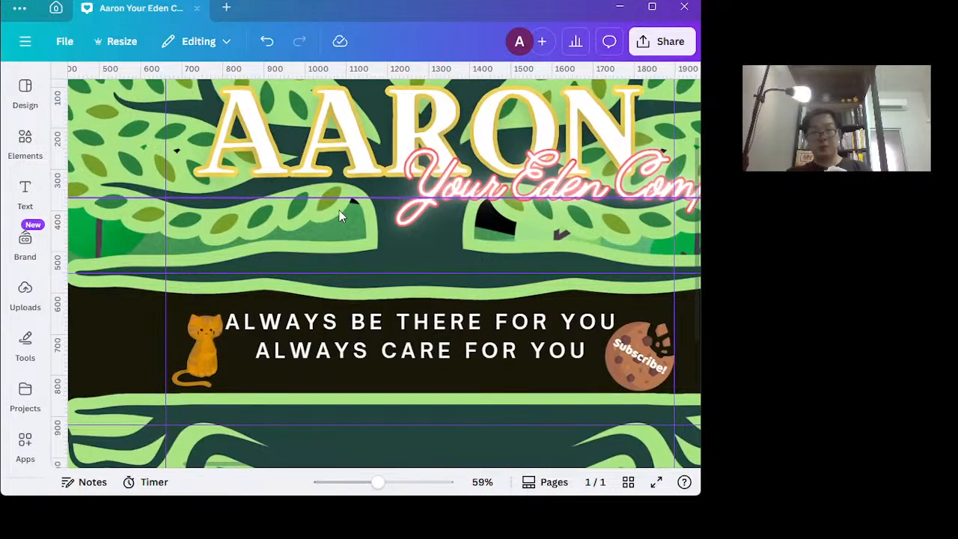
scroll(339, 210, "up", 1)
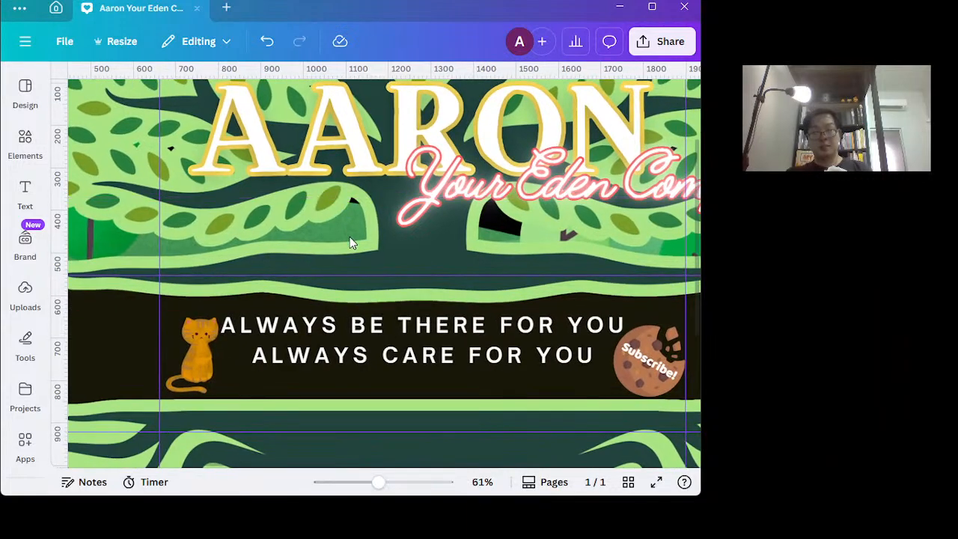